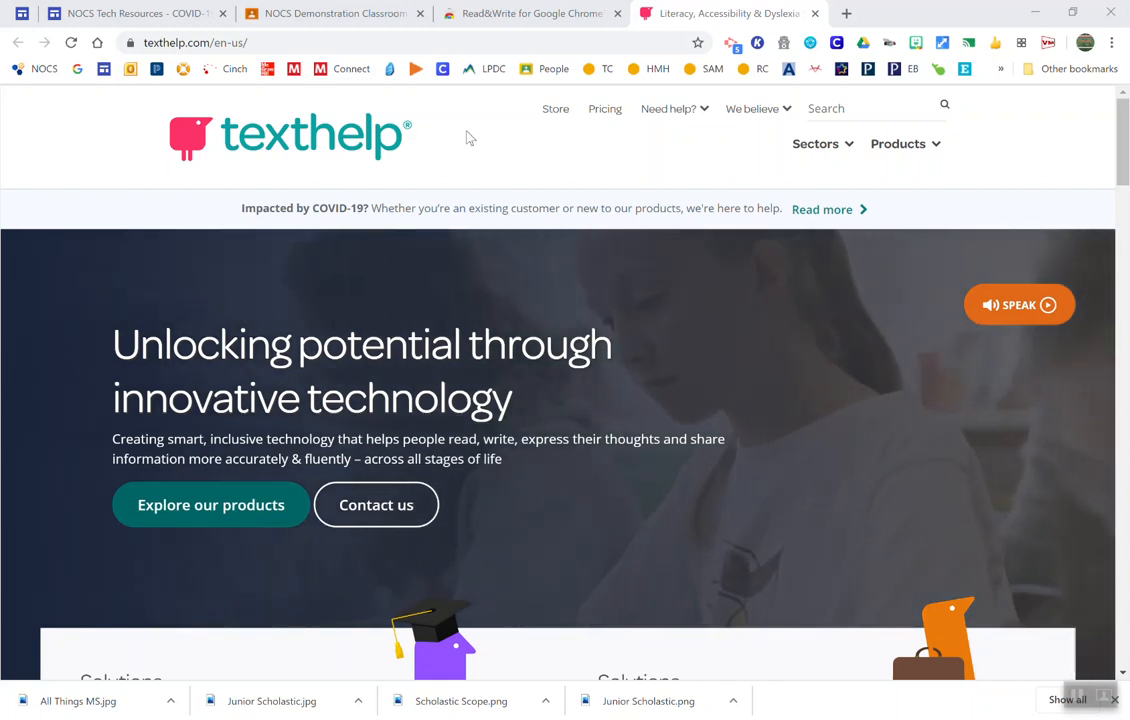
# Step: Open the Read&Write product page and go to its Read&Write for Education page
pyautogui.moveTo(723, 117)
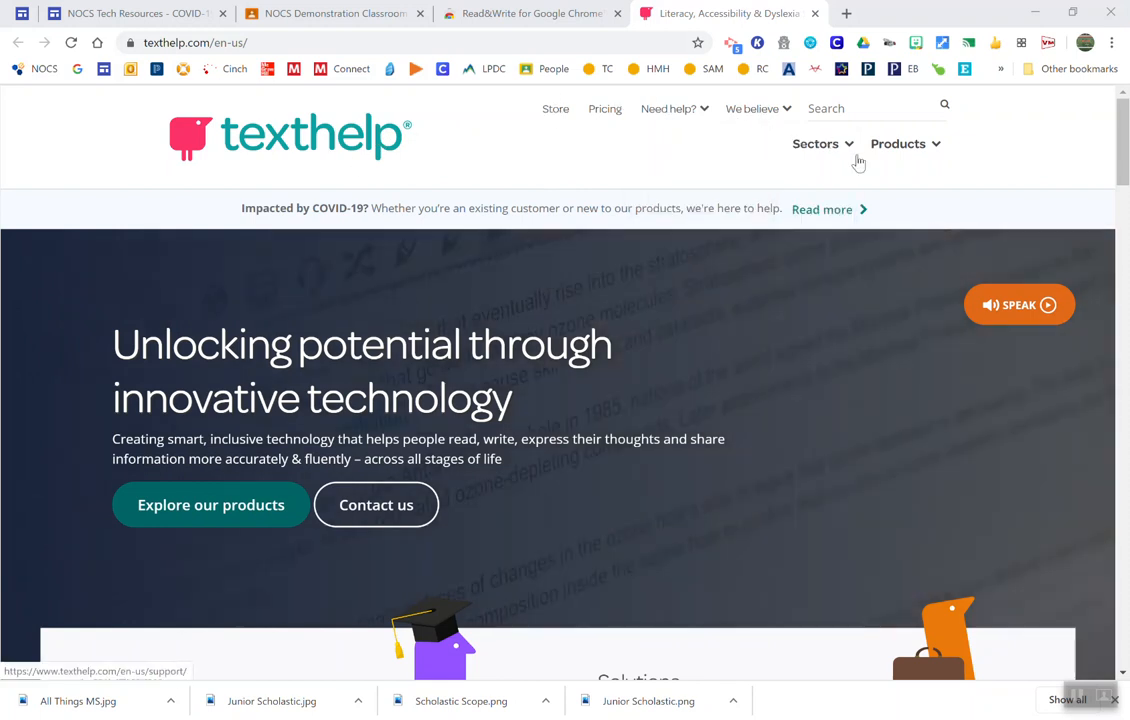
pyautogui.moveTo(880, 156)
pyautogui.click(883, 218)
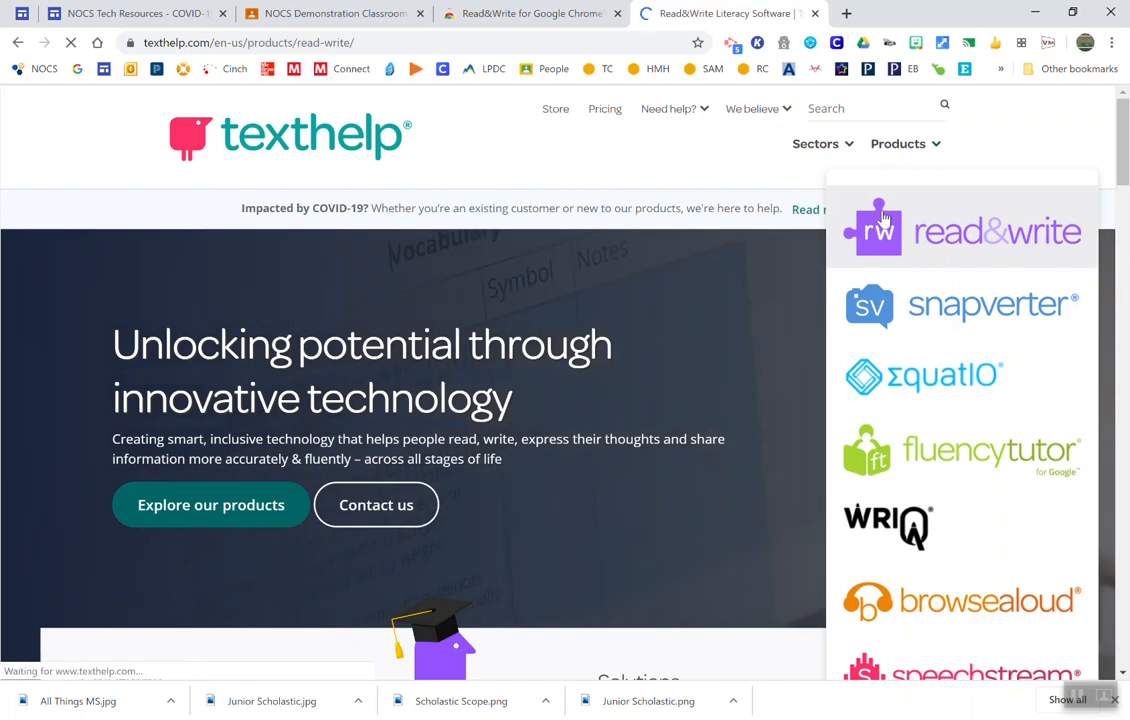
pyautogui.scroll(-5, 693, 215)
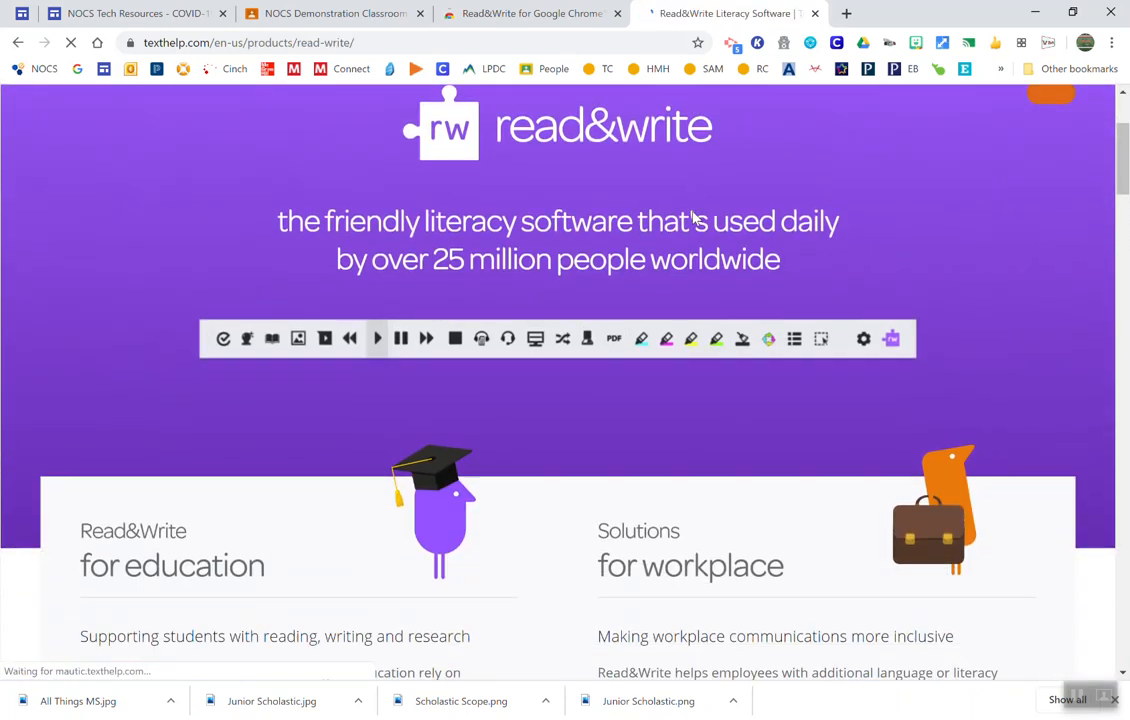
pyautogui.scroll(-1, 693, 213)
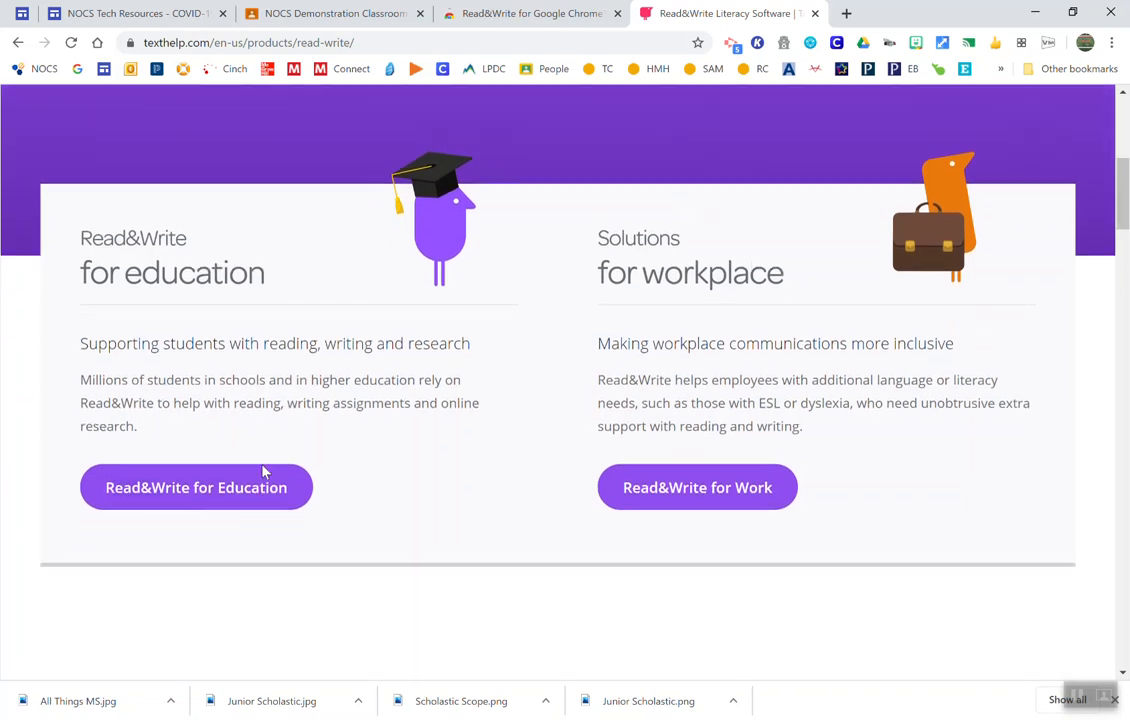
pyautogui.click(255, 495)
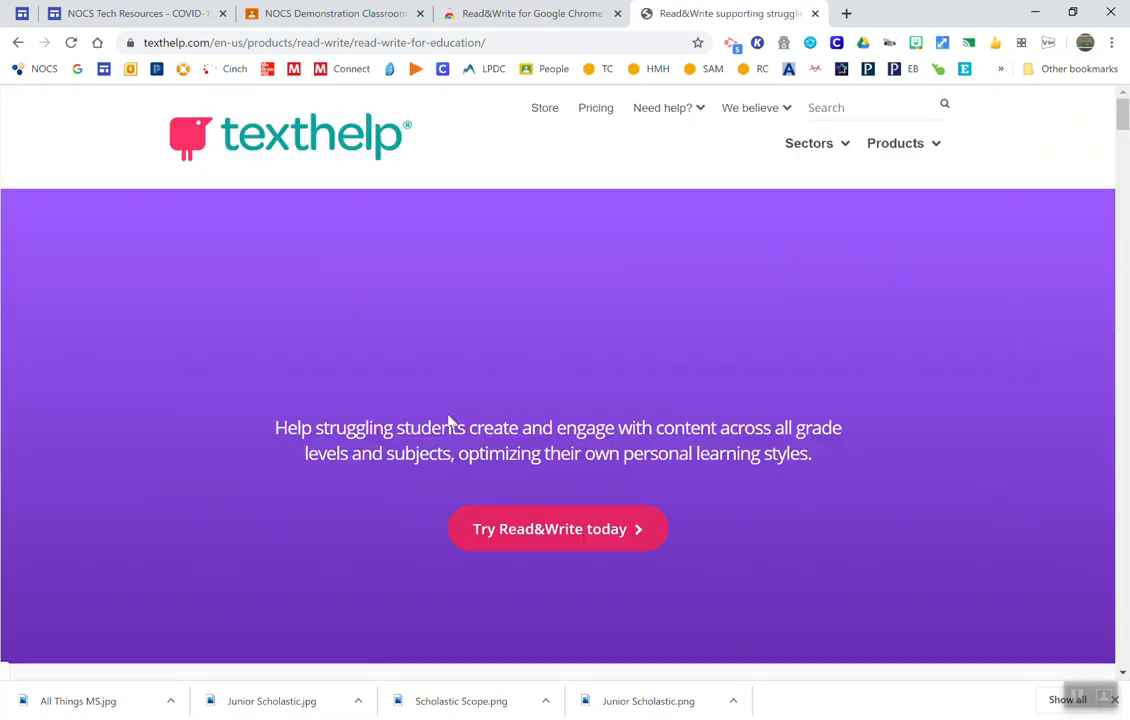
# Step: Find the free-for-teachers offer on the education page and open its premium features page
pyautogui.scroll(-10, 448, 422)
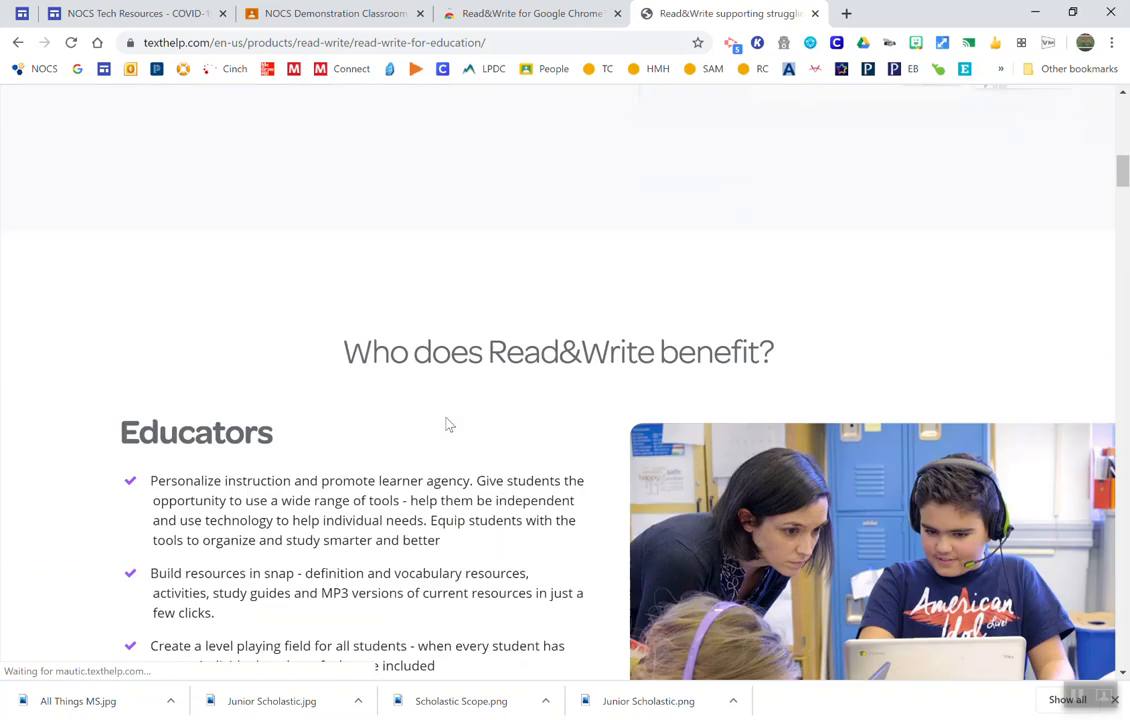
pyautogui.scroll(-6, 448, 424)
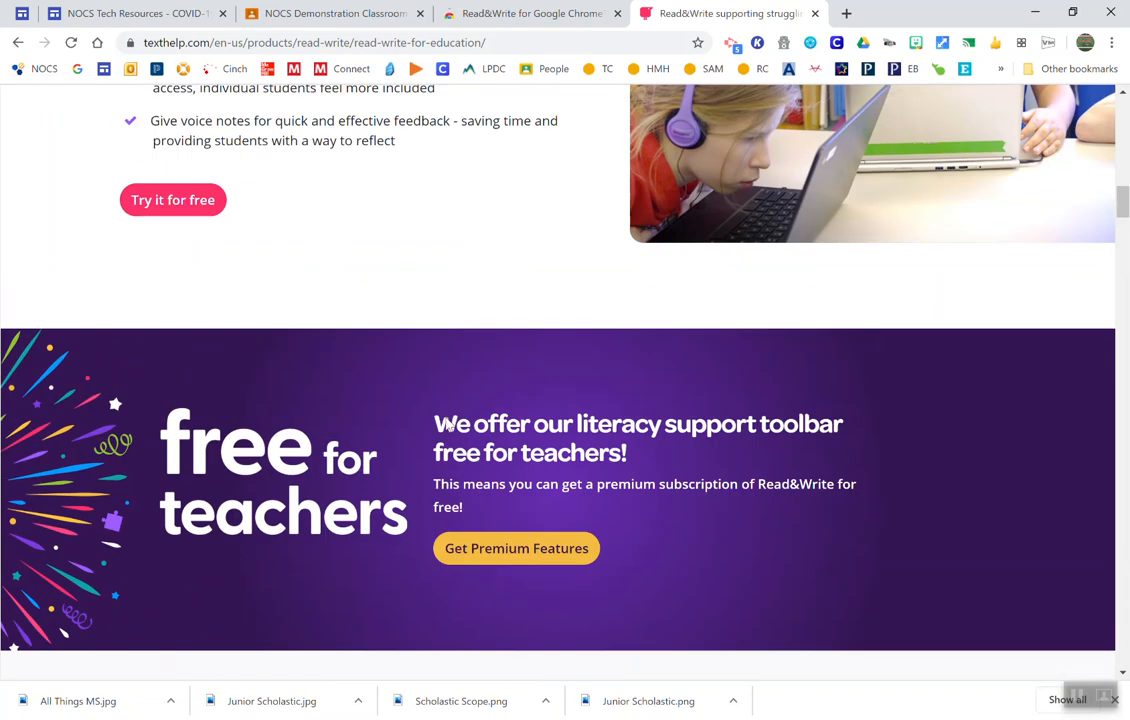
pyautogui.scroll(-4, 447, 420)
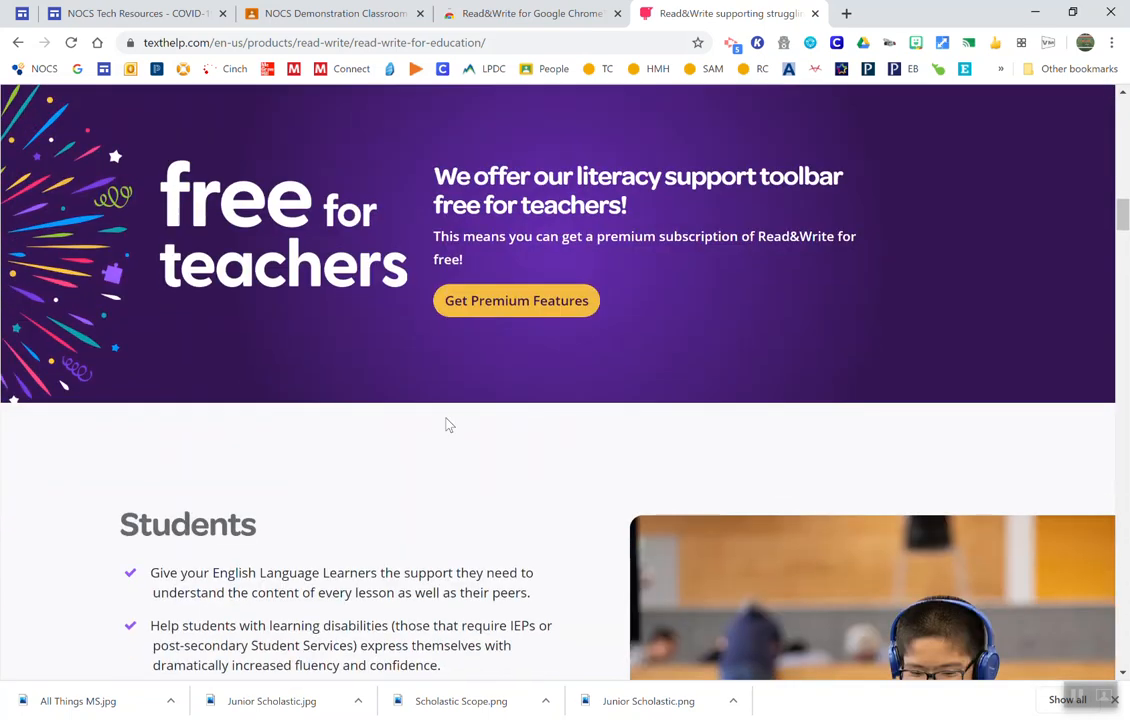
pyautogui.scroll(1, 446, 427)
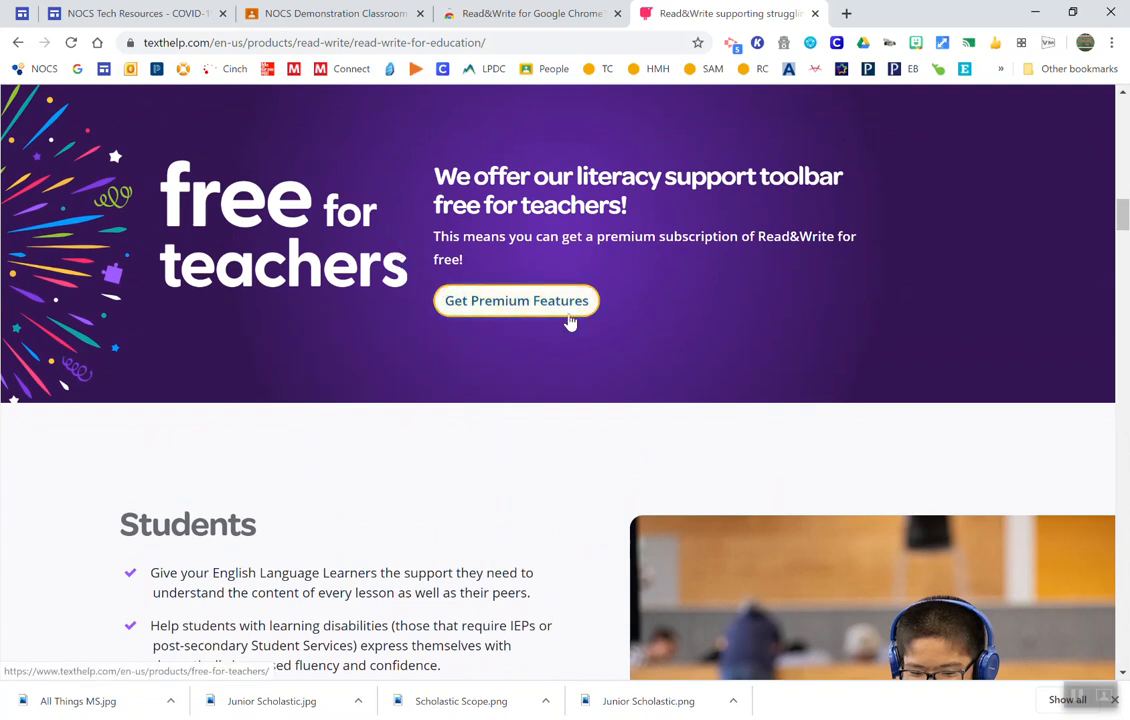
pyautogui.click(570, 320)
# Step: Choose Read&Write and EquatIO as the products in the free teacher account form
pyautogui.scroll(-2, 990, 372)
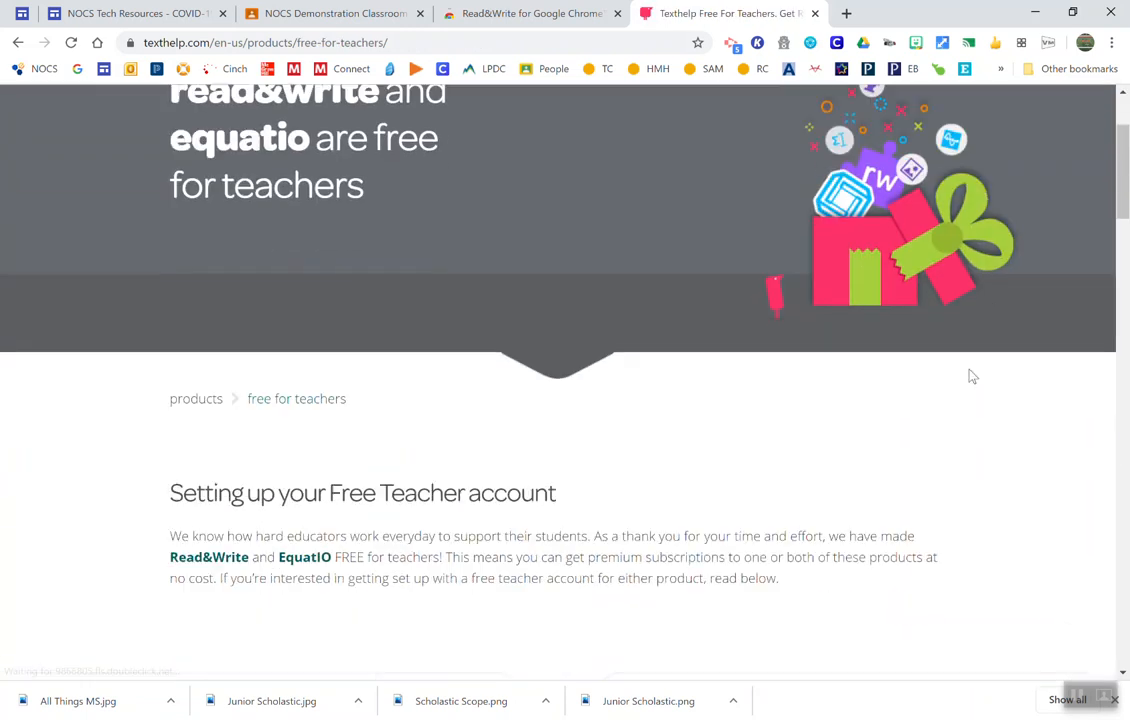
pyautogui.scroll(-2, 990, 372)
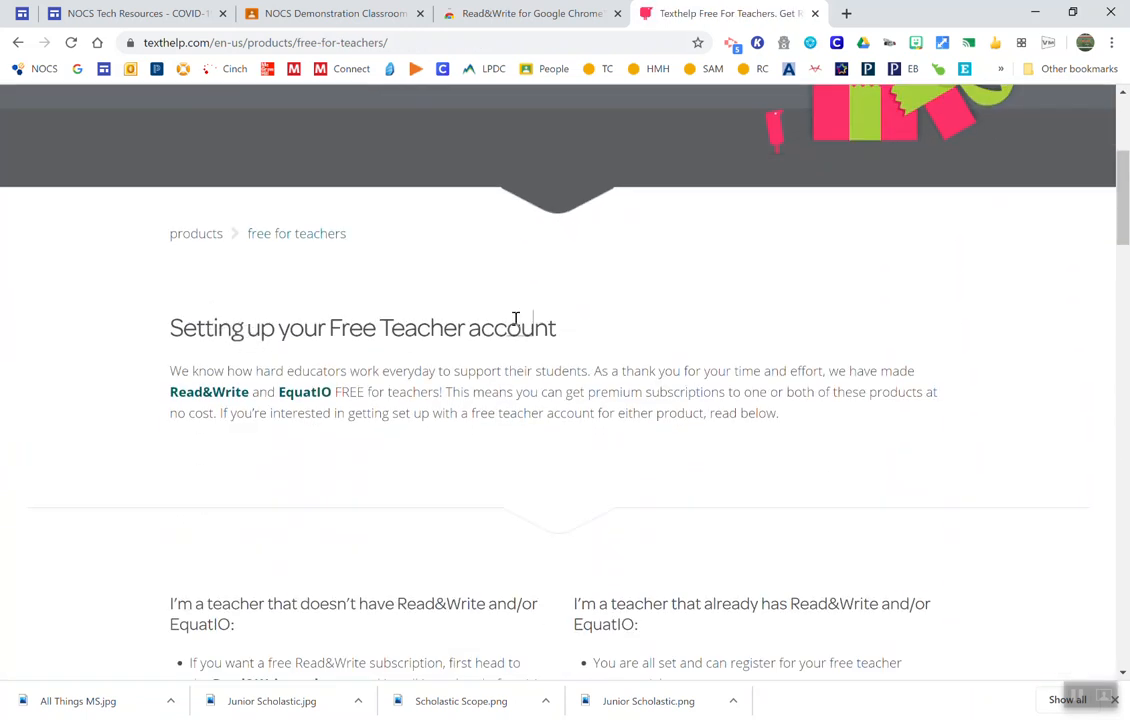
pyautogui.scroll(-1, 541, 328)
pyautogui.scroll(-7, 540, 327)
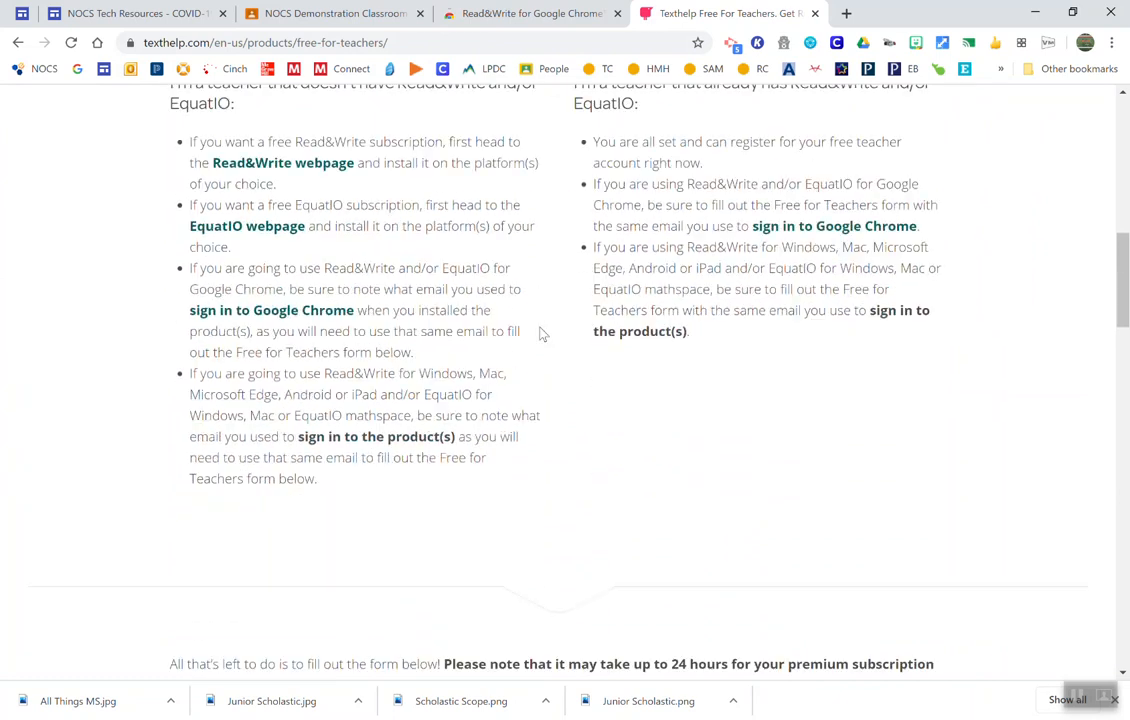
pyautogui.scroll(-5, 540, 333)
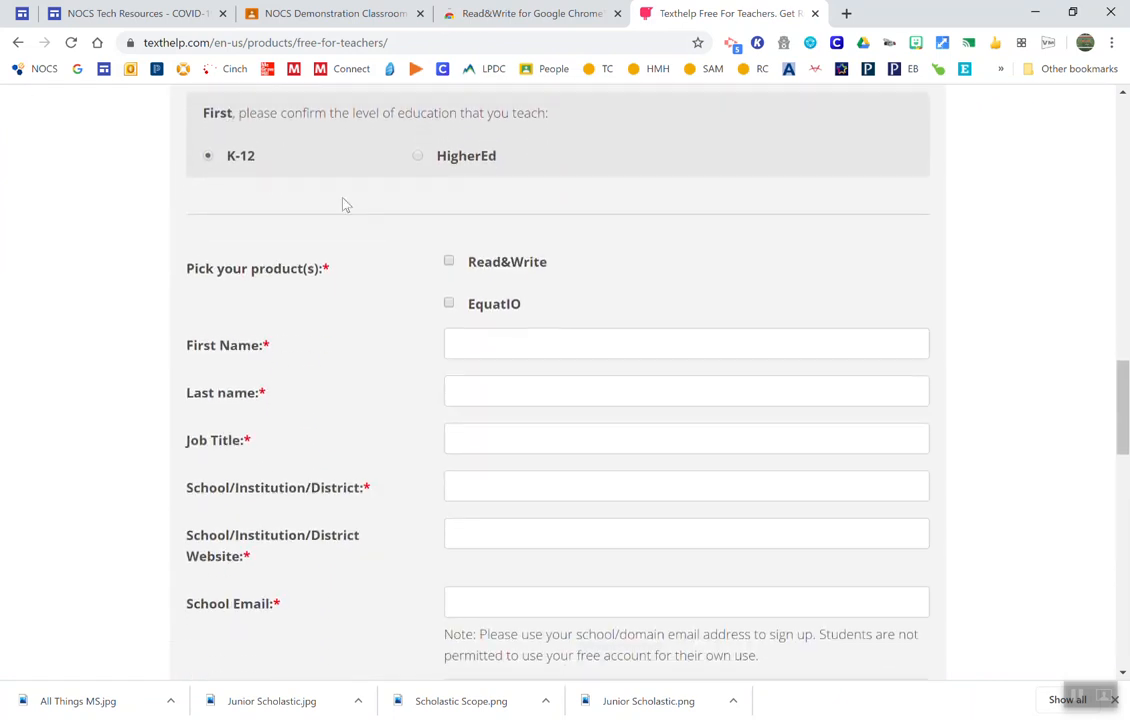
pyautogui.scroll(-7, 373, 280)
pyautogui.scroll(7, 395, 344)
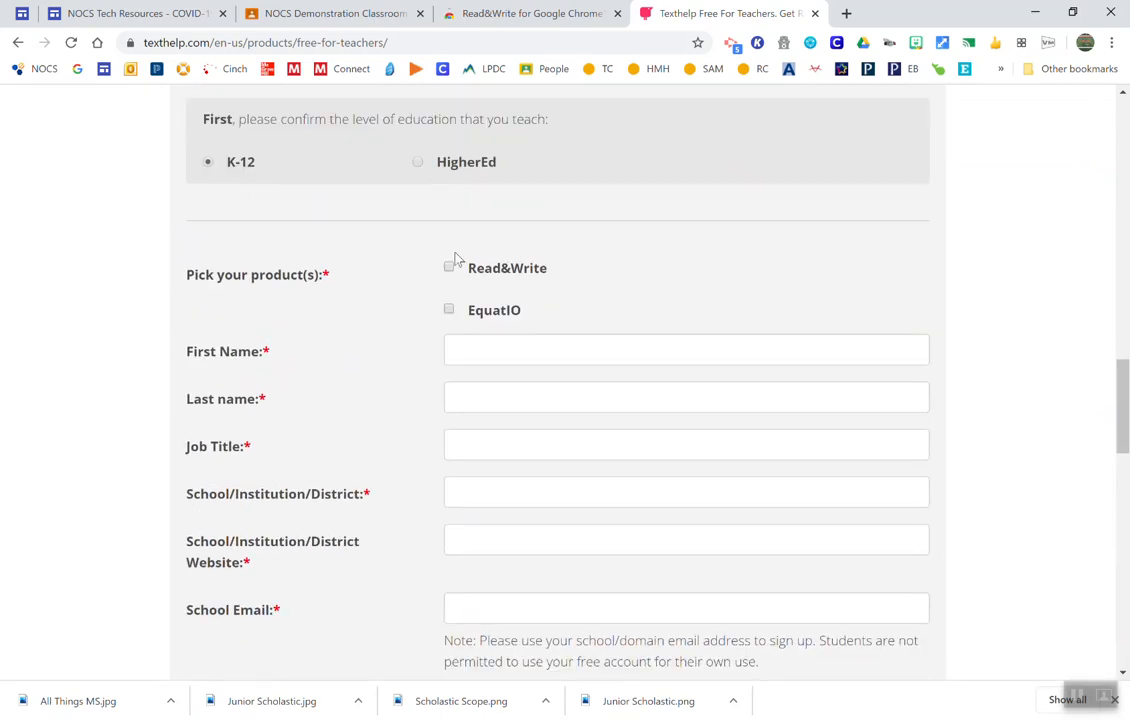
pyautogui.click(449, 269)
pyautogui.click(480, 351)
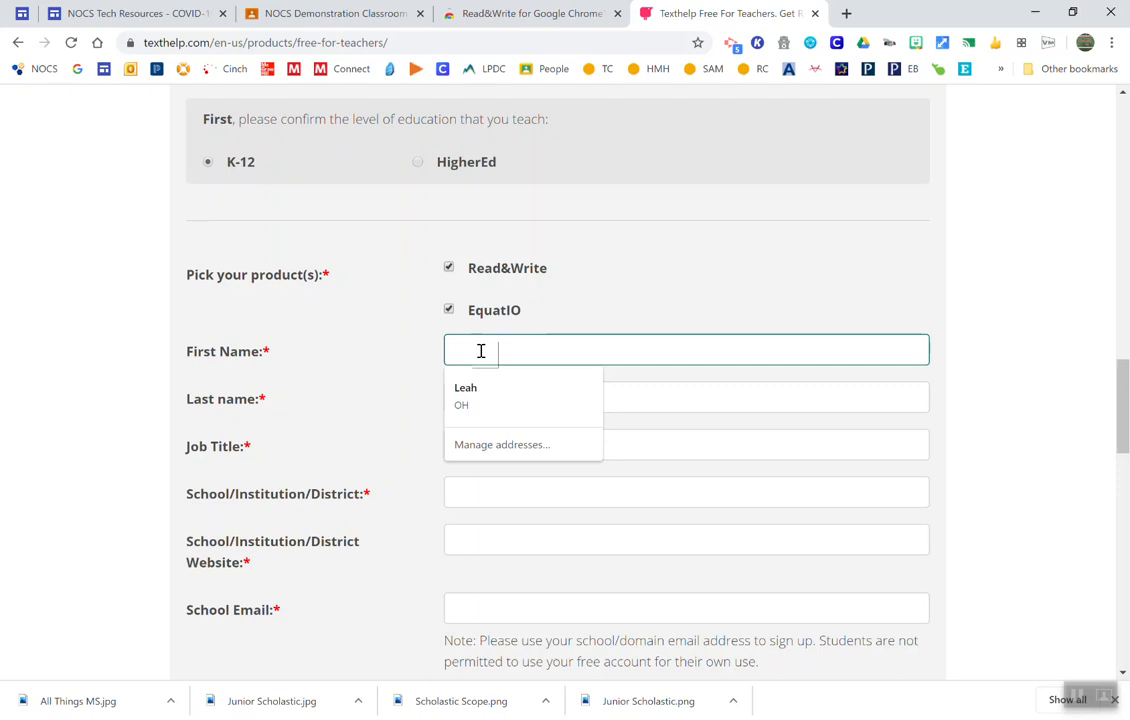
pyautogui.click(580, 323)
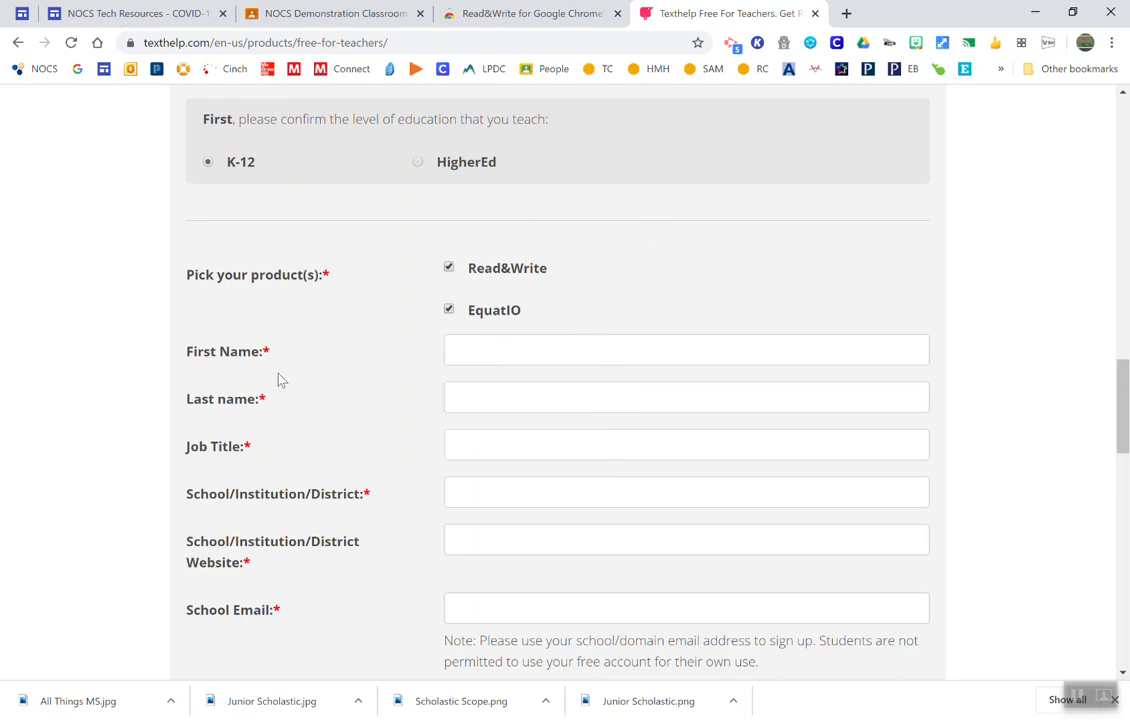
# Step: Fill in job title Teacher, district North Olmsted City School District and district website northolmstedschools.org
pyautogui.click(464, 452)
pyautogui.write('tea')
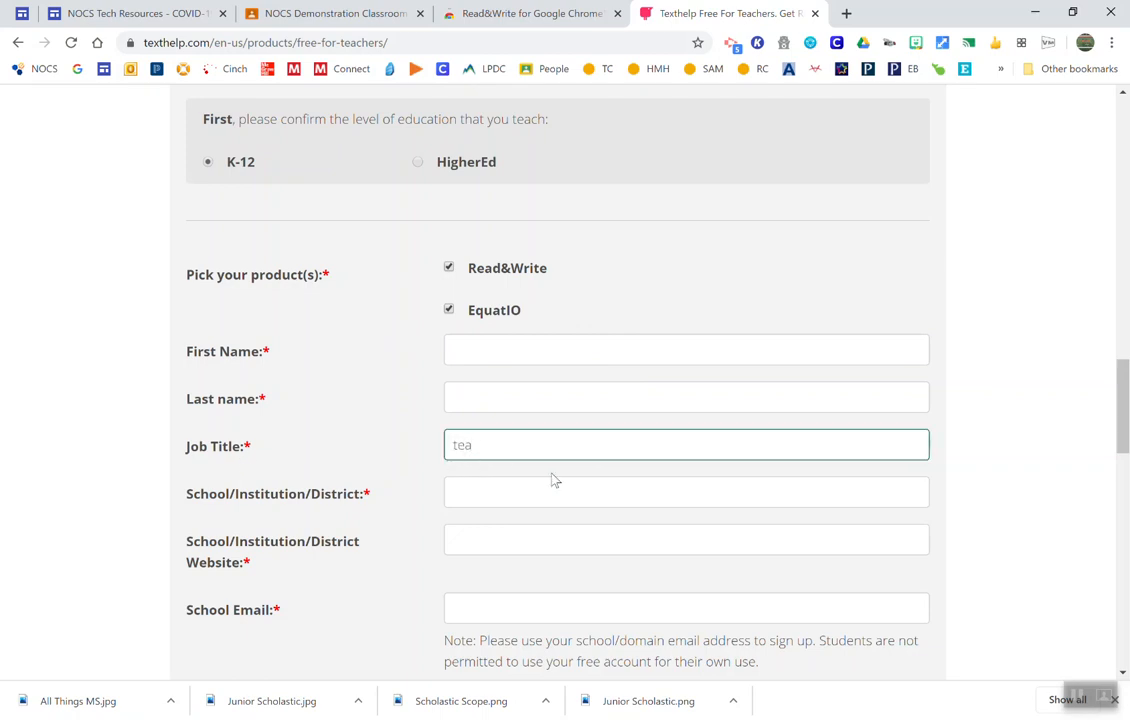
pyautogui.click(502, 489)
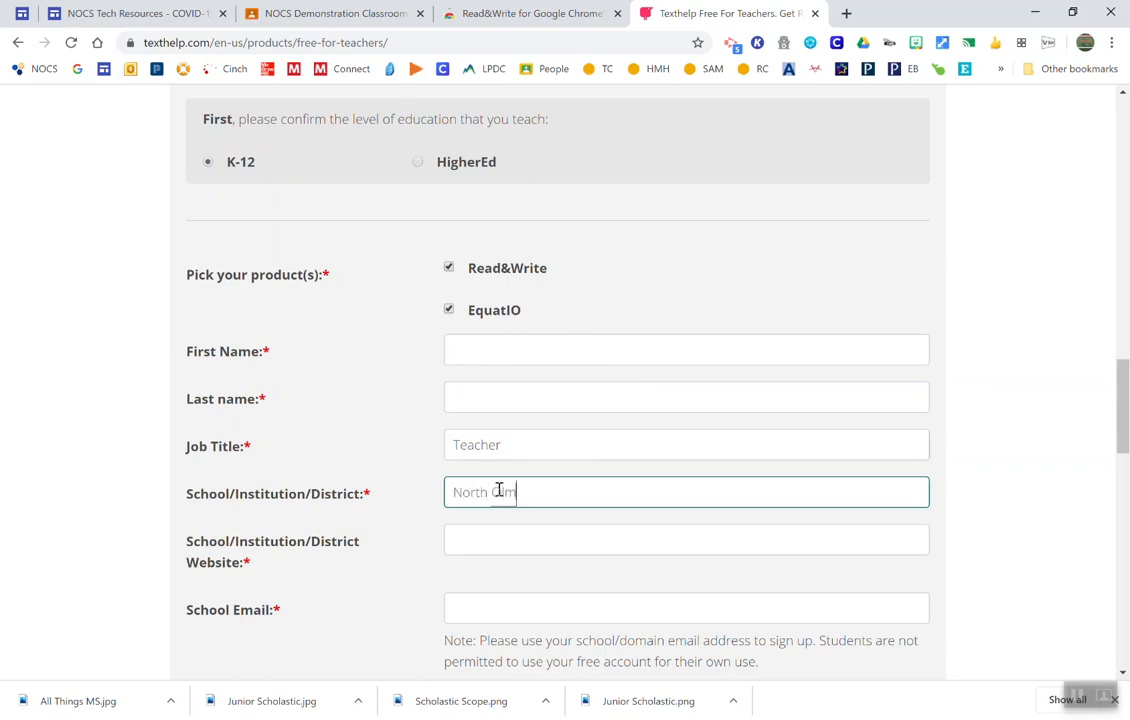
pyautogui.write('North Olmsted City School District')
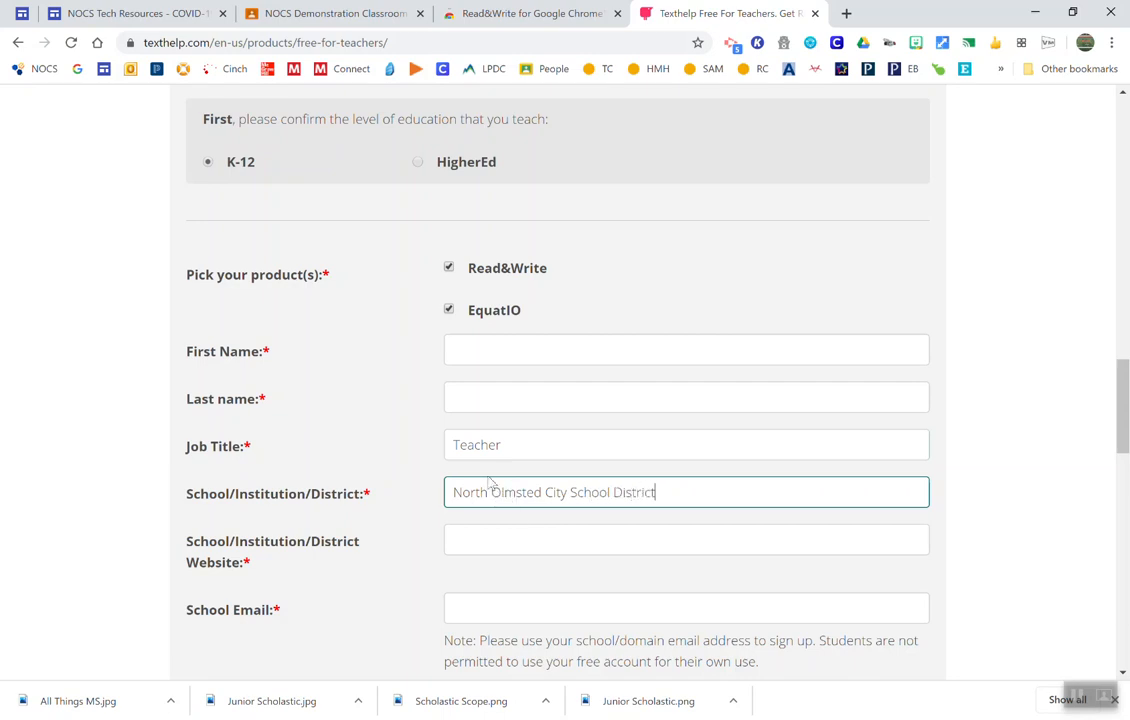
pyautogui.click(525, 539)
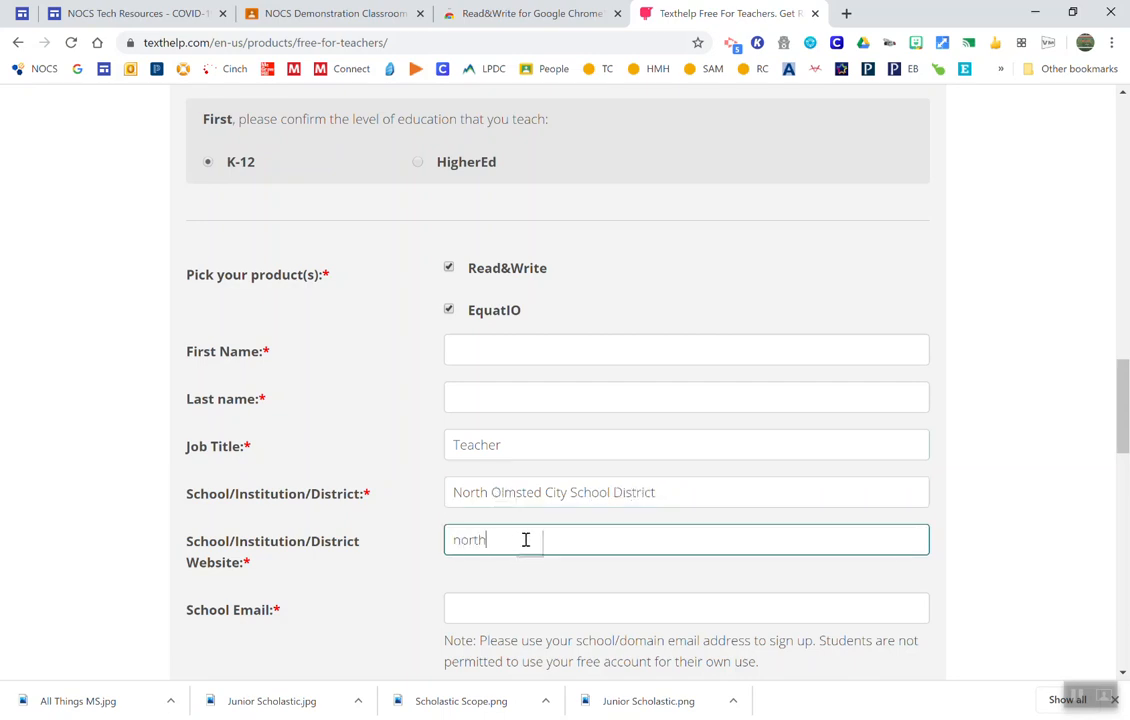
pyautogui.write('northolmstedscho')
pyautogui.click(517, 608)
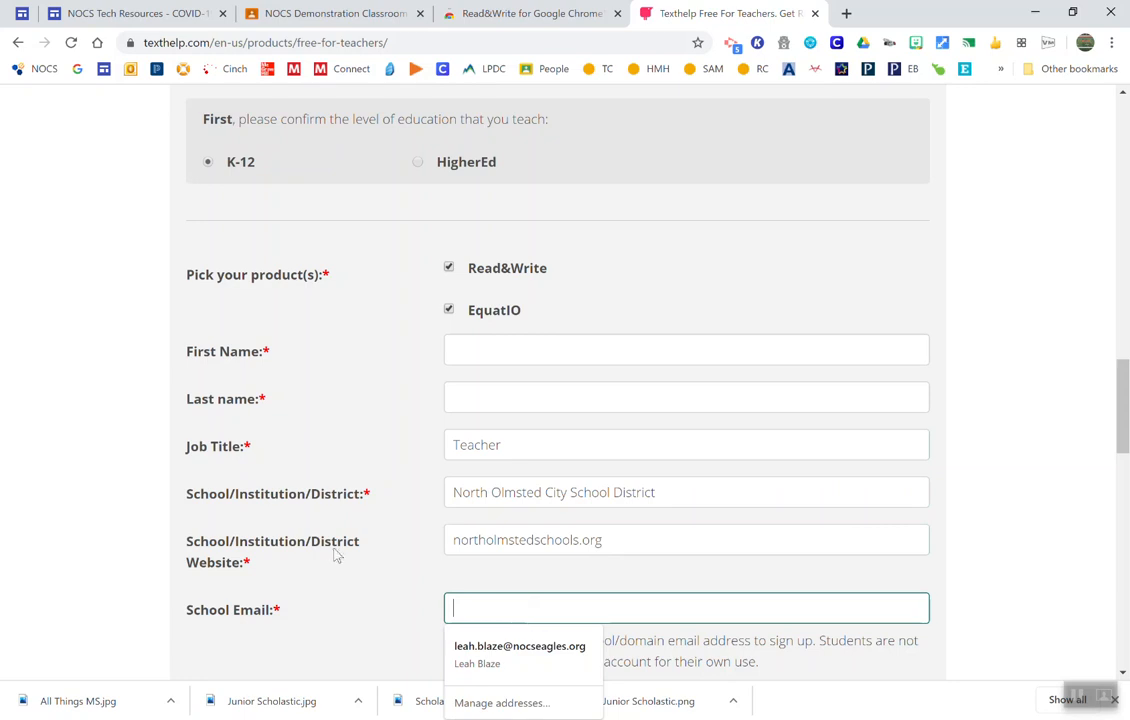
pyautogui.scroll(-1, 313, 553)
pyautogui.scroll(-1, 313, 553)
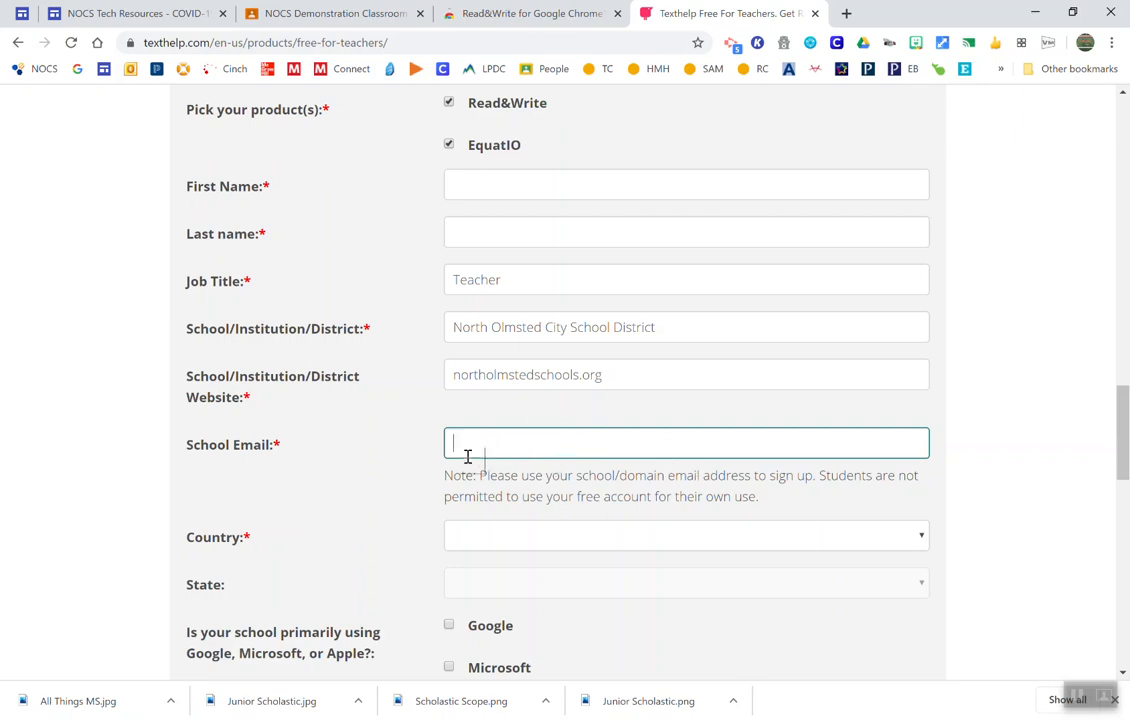
pyautogui.write('@')
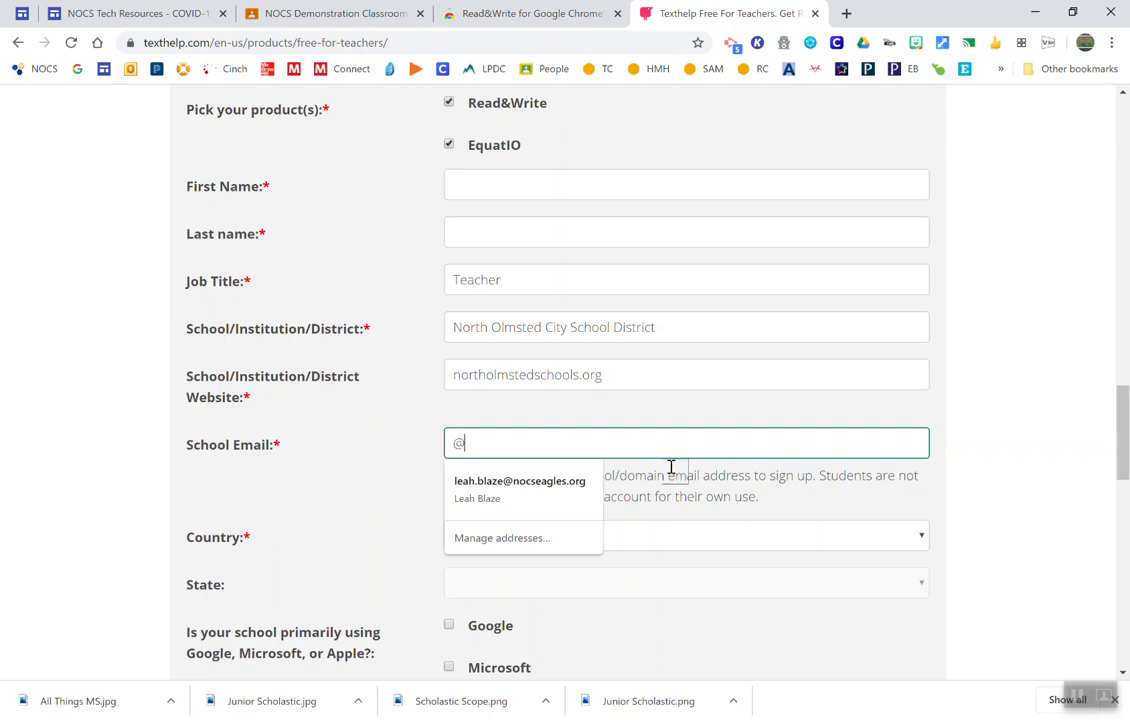
pyautogui.write('nols')
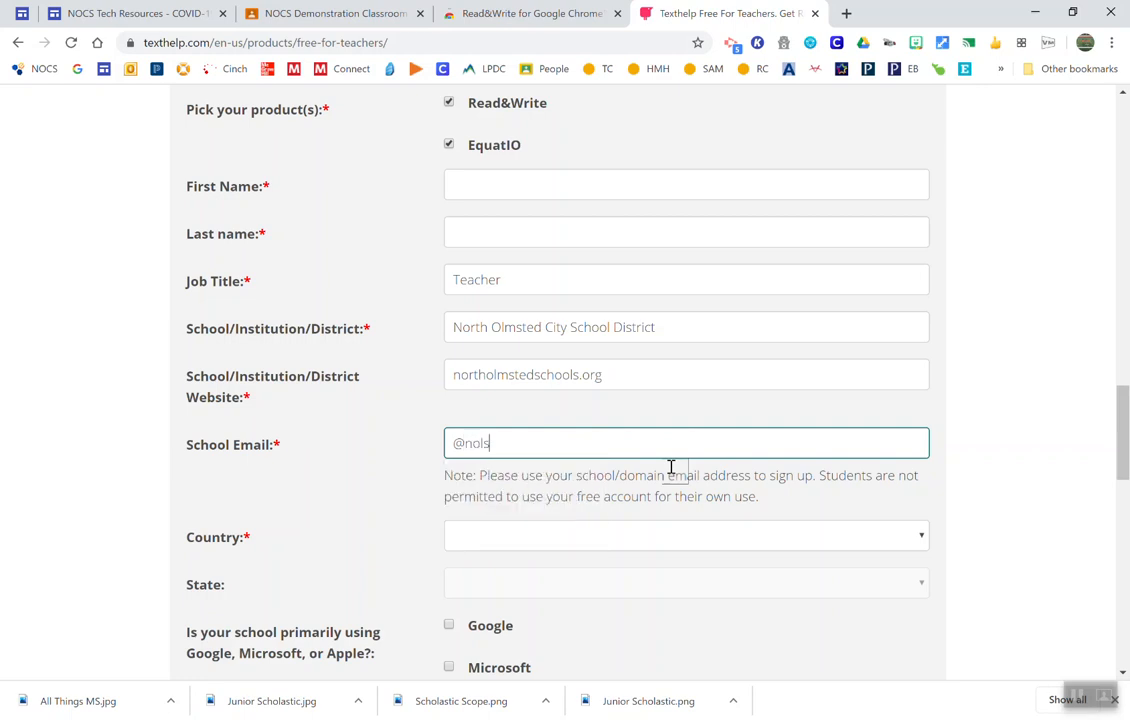
pyautogui.press('BackSpace')
pyautogui.write('msted.org')
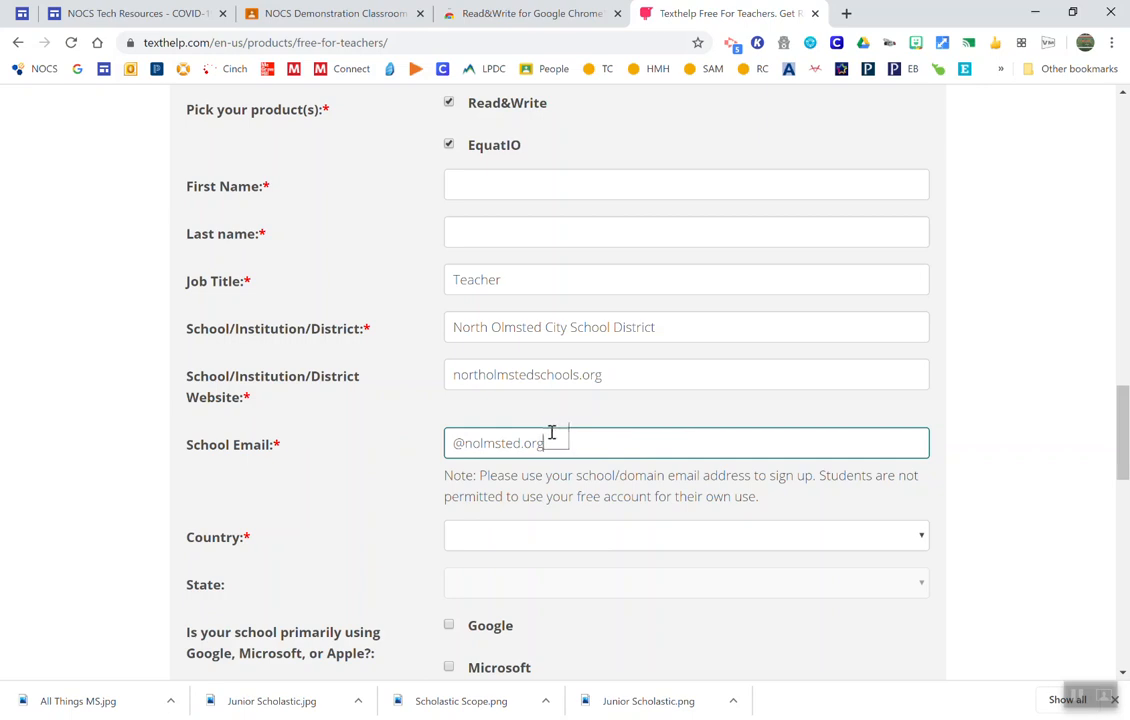
# Step: Mark Google as the platform the school primarily uses, leaving the country unselected
pyautogui.scroll(-1, 531, 387)
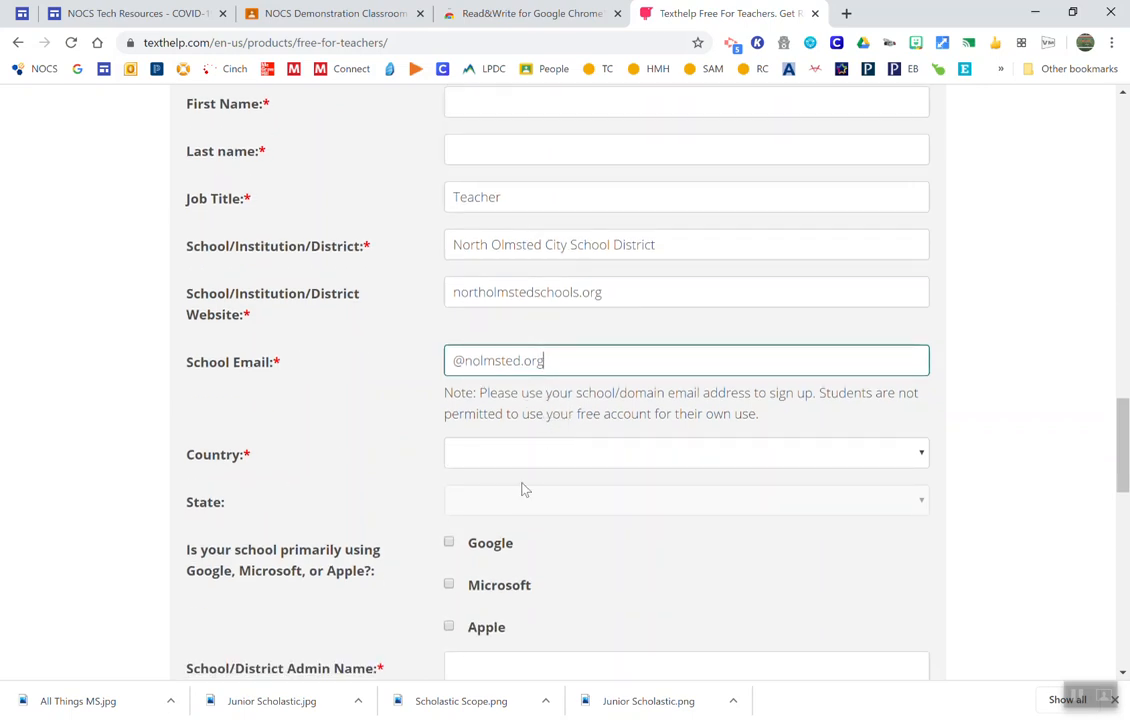
pyautogui.click(507, 457)
pyautogui.click(507, 457)
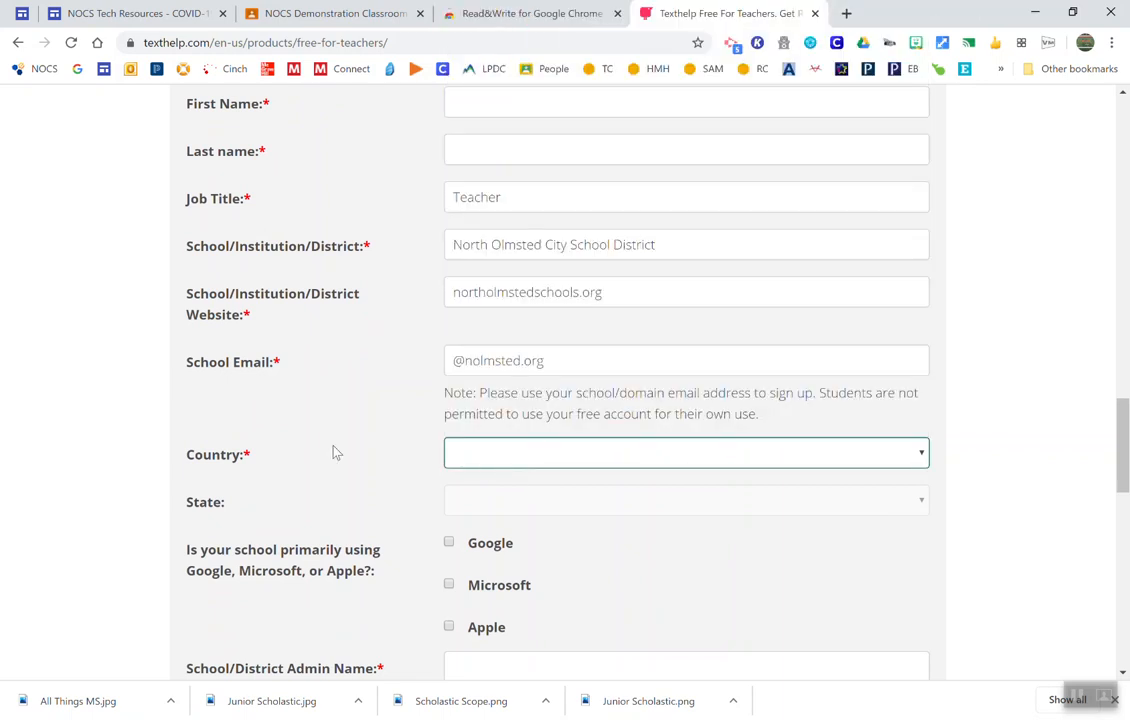
pyautogui.scroll(-2, 335, 452)
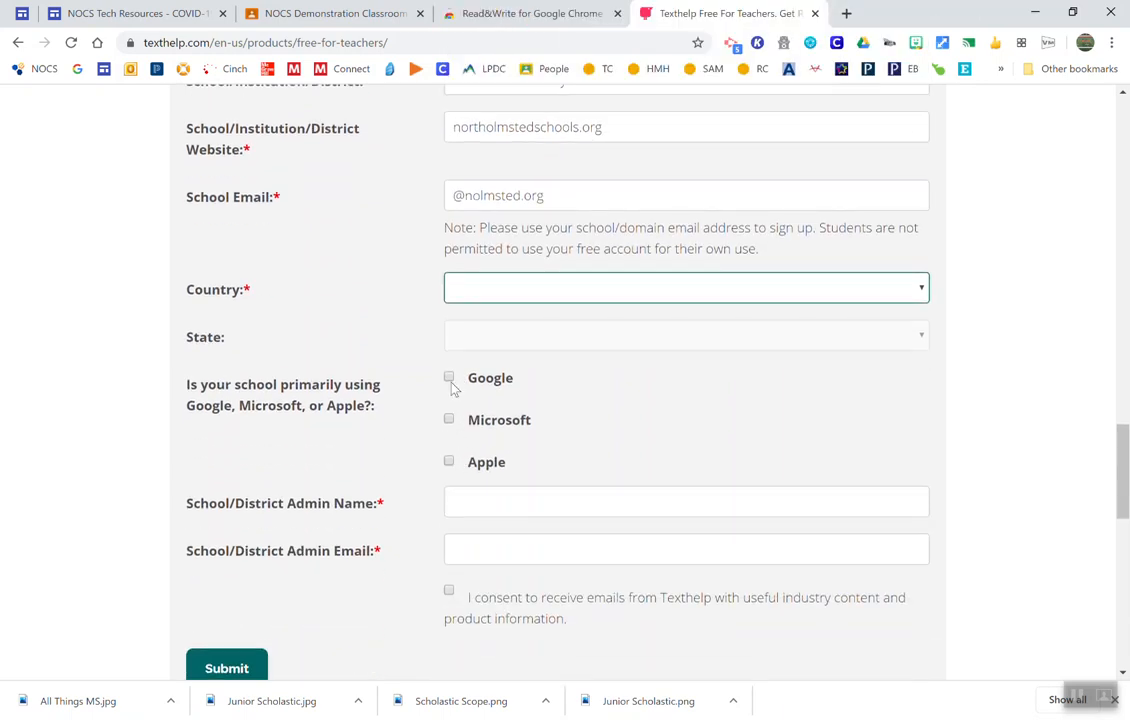
pyautogui.click(449, 378)
pyautogui.scroll(-2, 366, 434)
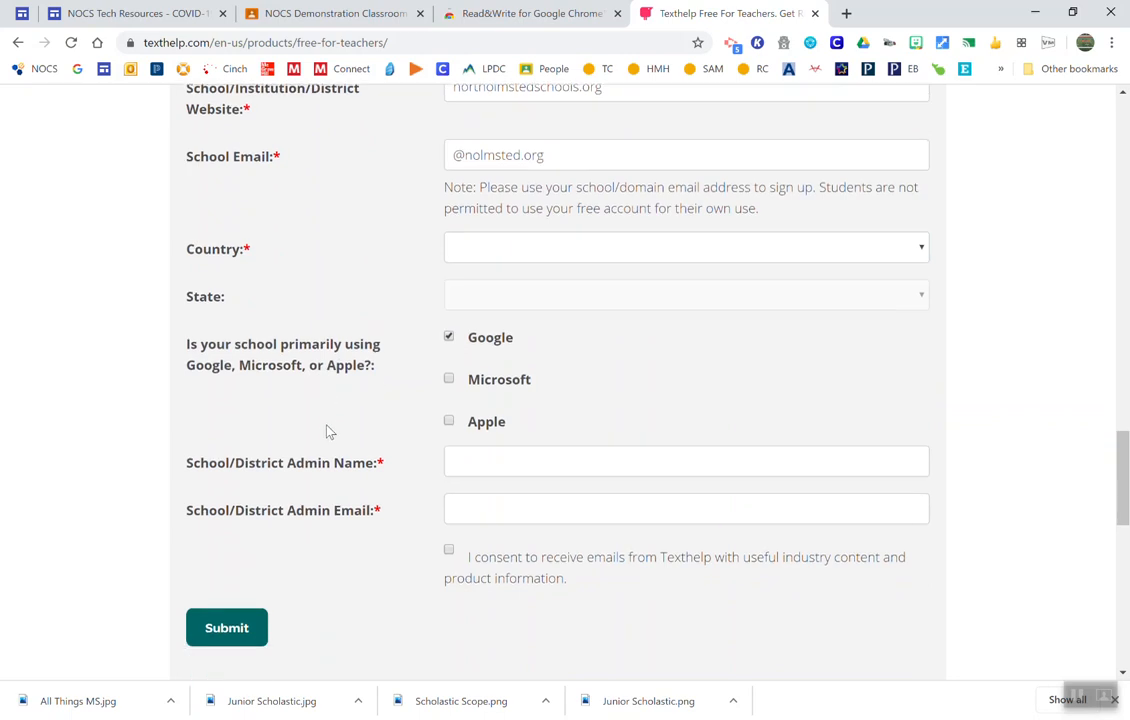
# Step: Enter the administrator's first name as the School/District Admin Name, leave the admin email blank, and submit the form
pyautogui.click(454, 336)
pyautogui.write('Leah')
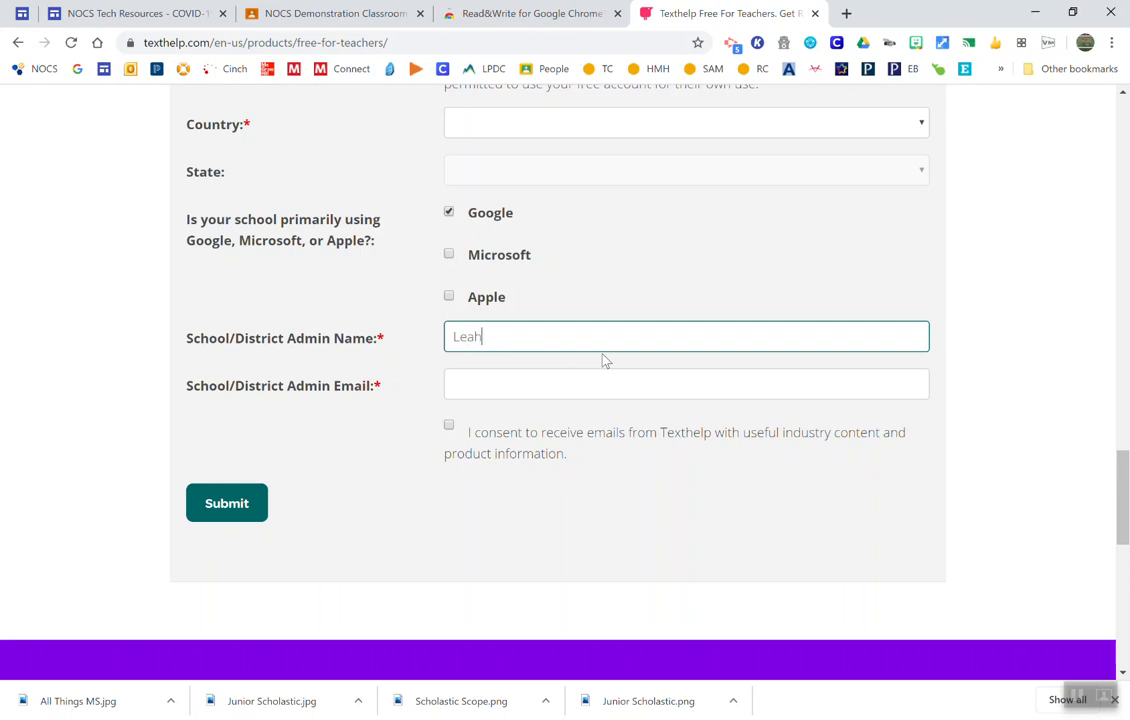
pyautogui.click(454, 388)
pyautogui.press('Escape')
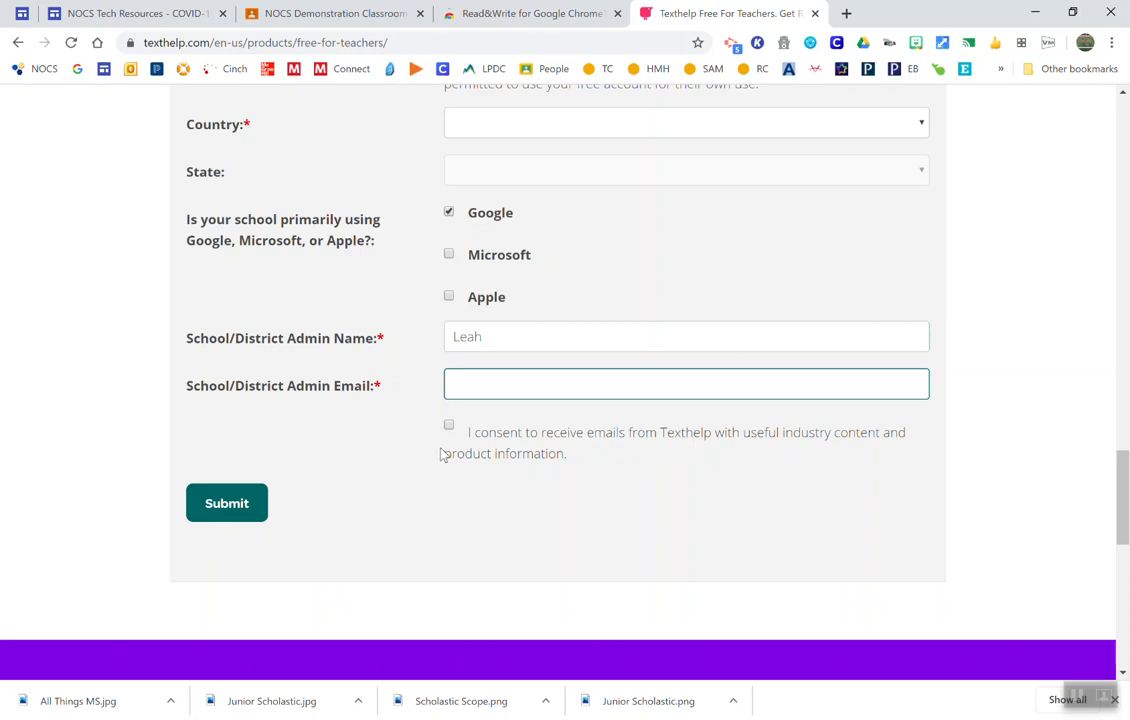
pyautogui.scroll(-1, 392, 484)
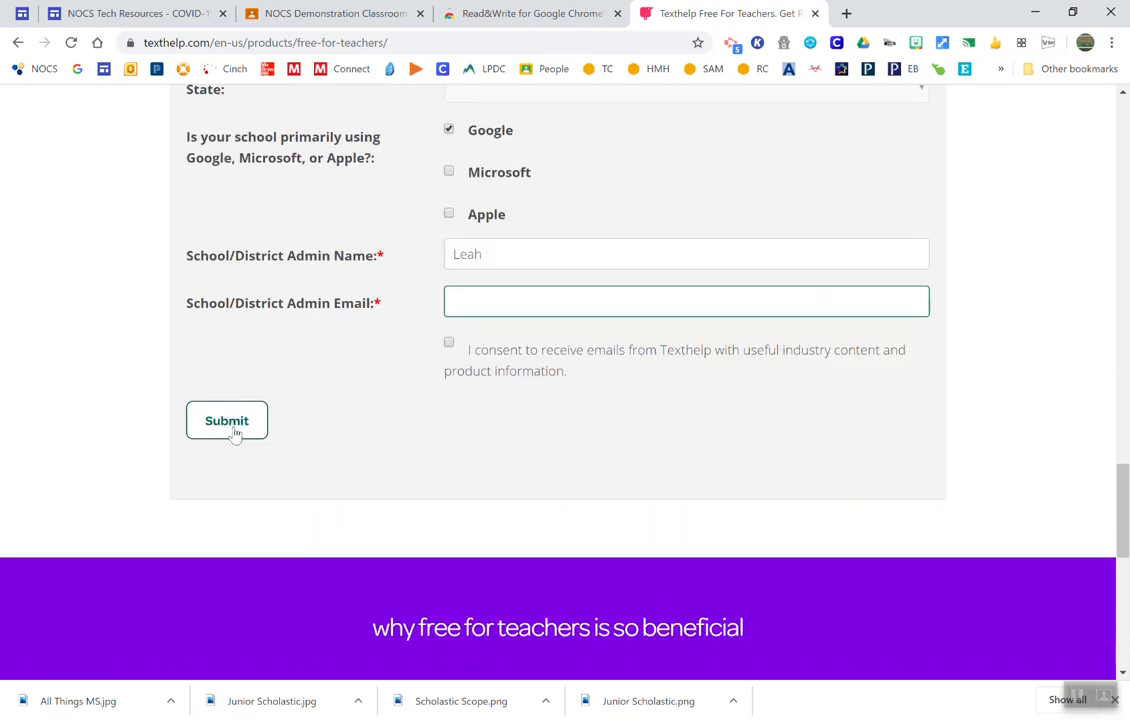
pyautogui.click(238, 432)
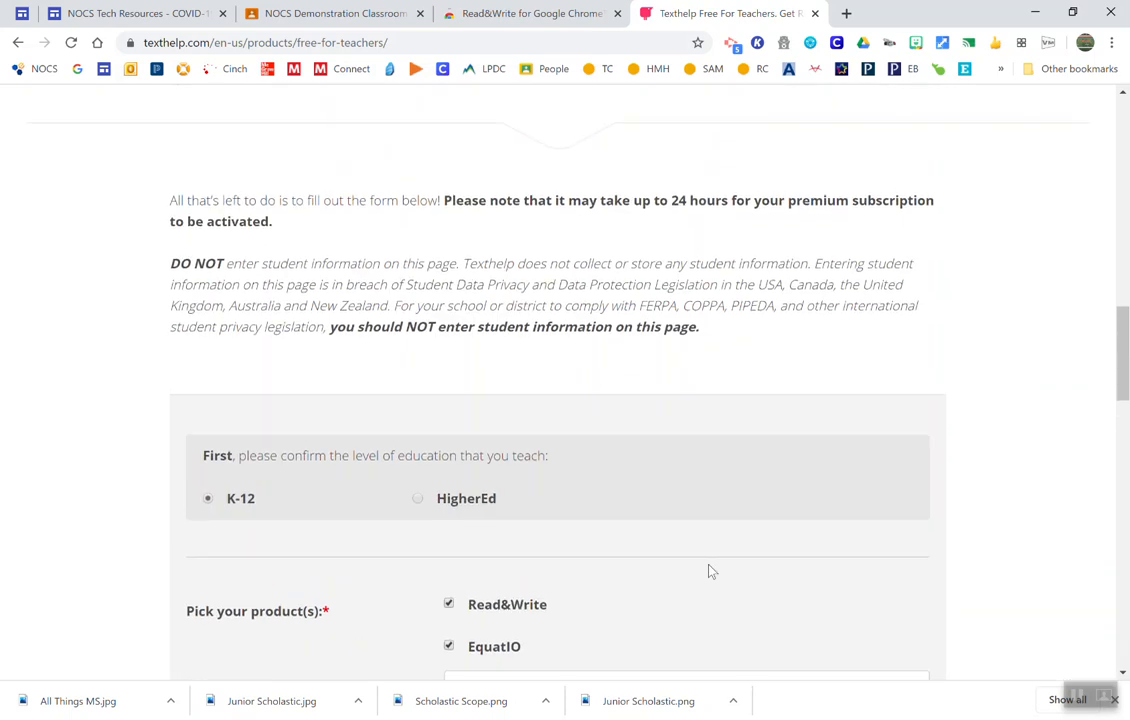
# Step: Return to the School Email entry and highlight its domain text
pyautogui.scroll(-3, 708, 566)
pyautogui.scroll(-3, 708, 566)
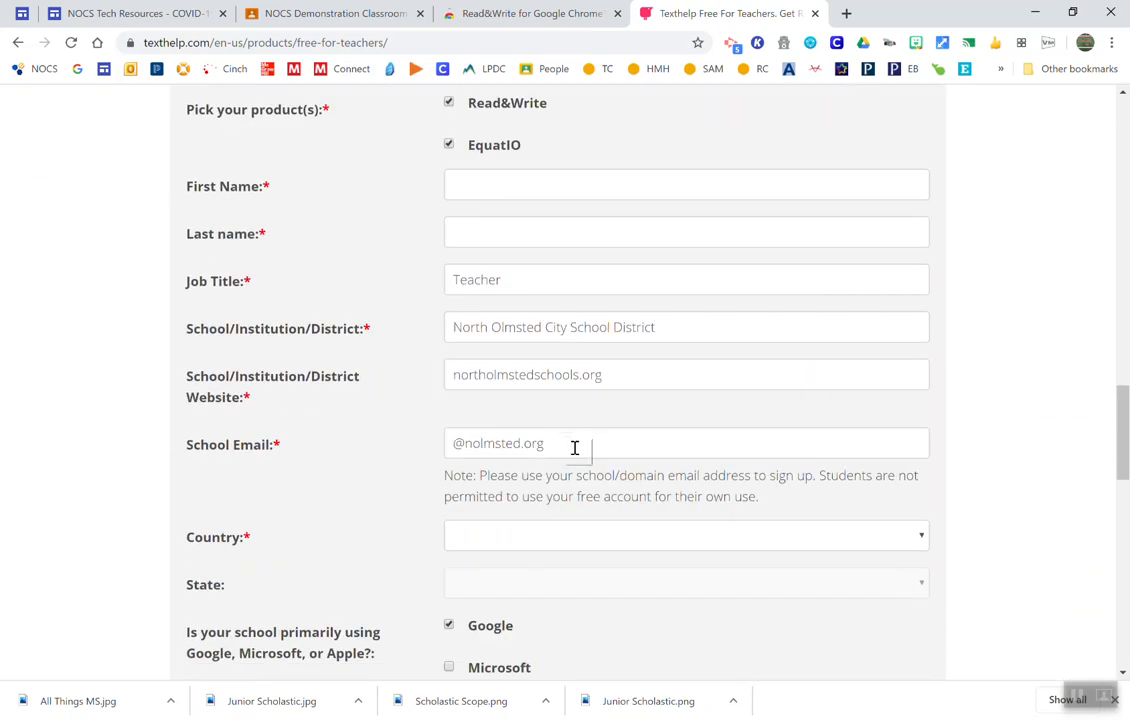
pyautogui.moveTo(575, 447); pyautogui.dragTo(431, 442)
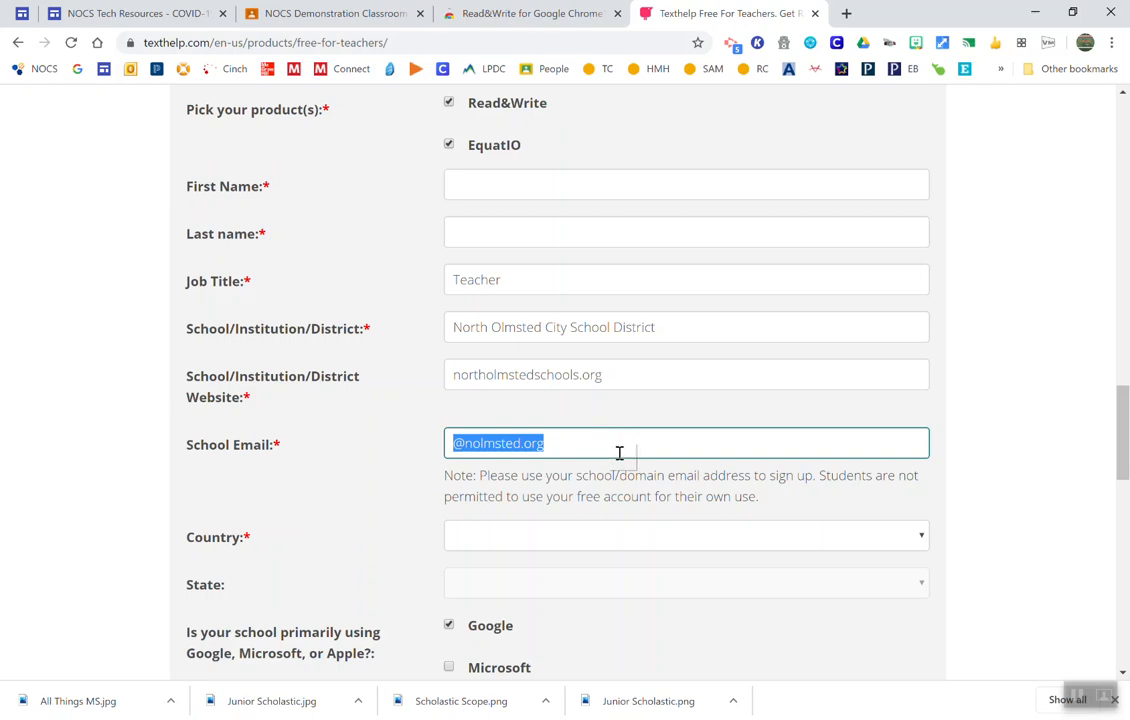
# Step: Search the Chrome Web Store for "read and write" and open the Read&Write for Google Chrome extension page
pyautogui.click(508, 12)
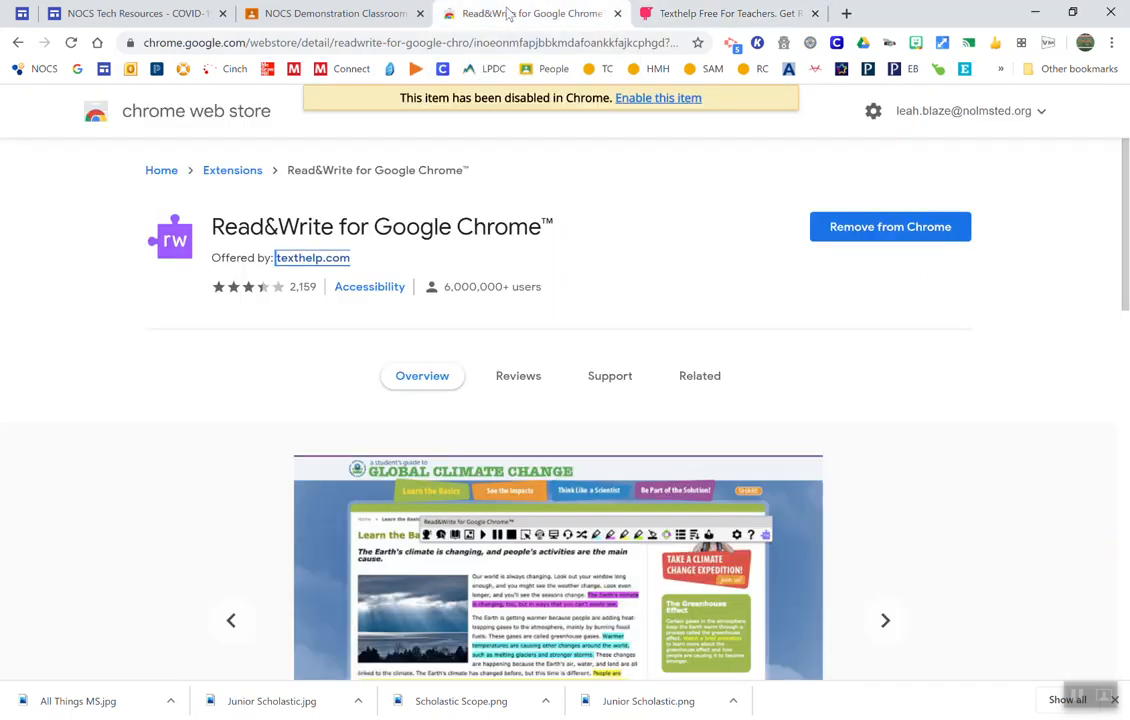
pyautogui.click(138, 118)
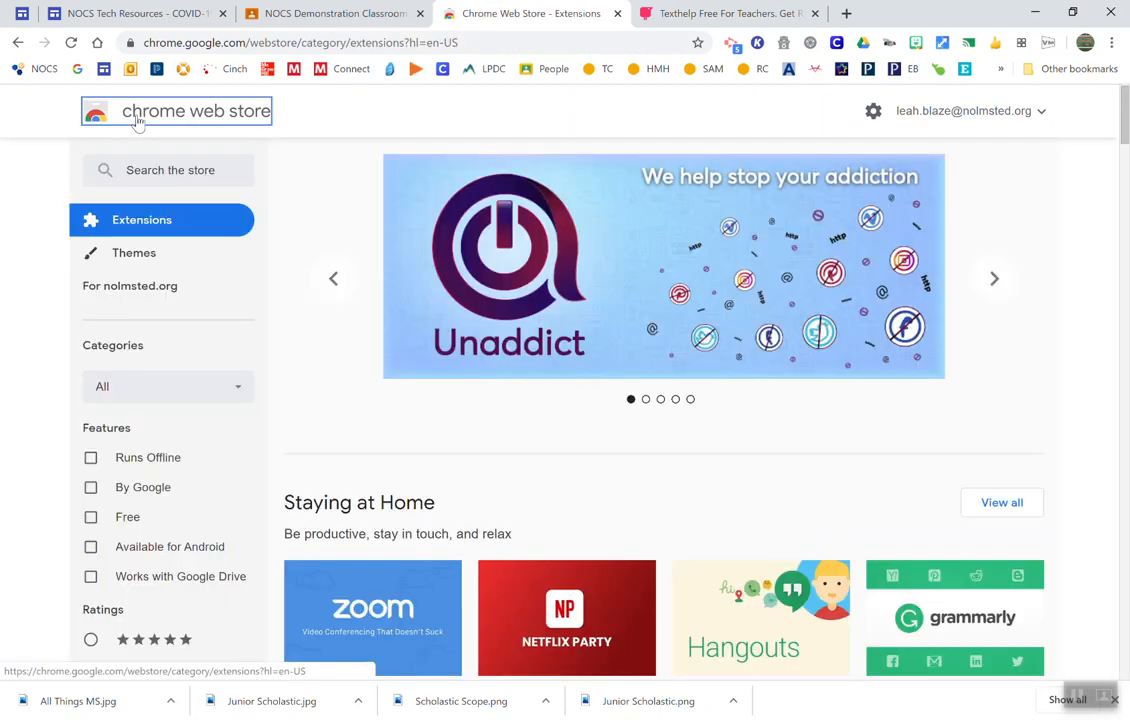
pyautogui.click(154, 171)
pyautogui.write('read and write')
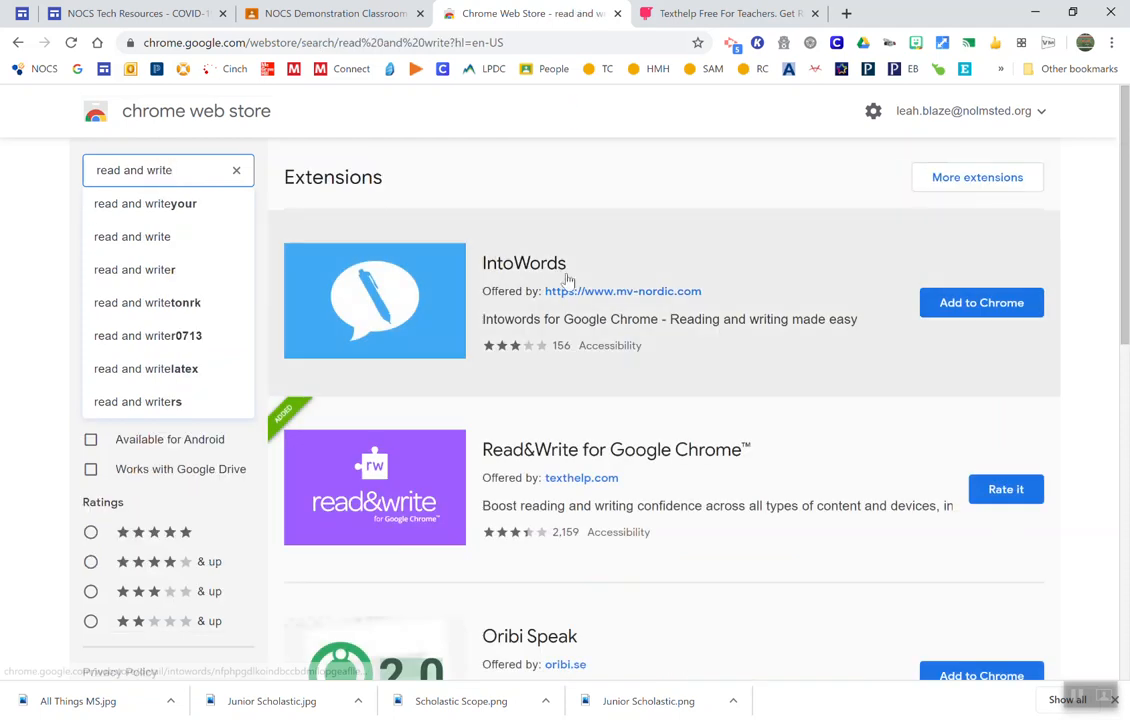
pyautogui.click(424, 428)
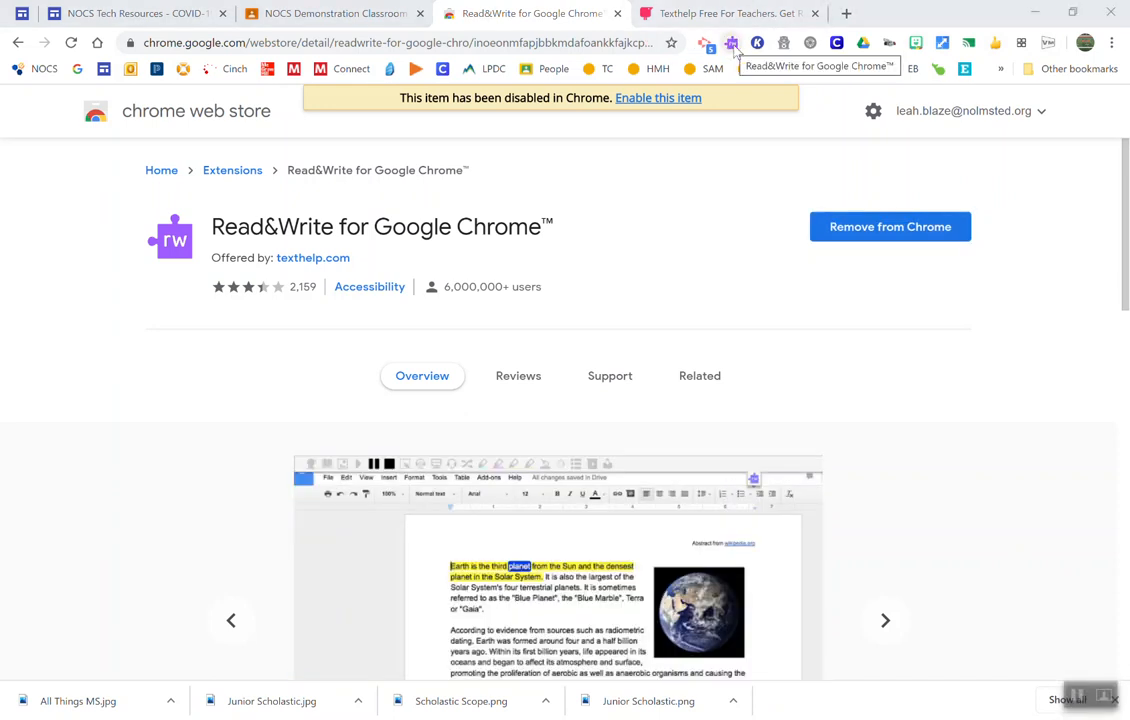
# Step: Switch to the NOCS Demonstration Classroom and show the Read&Write toolbar over its stream
pyautogui.click(846, 14)
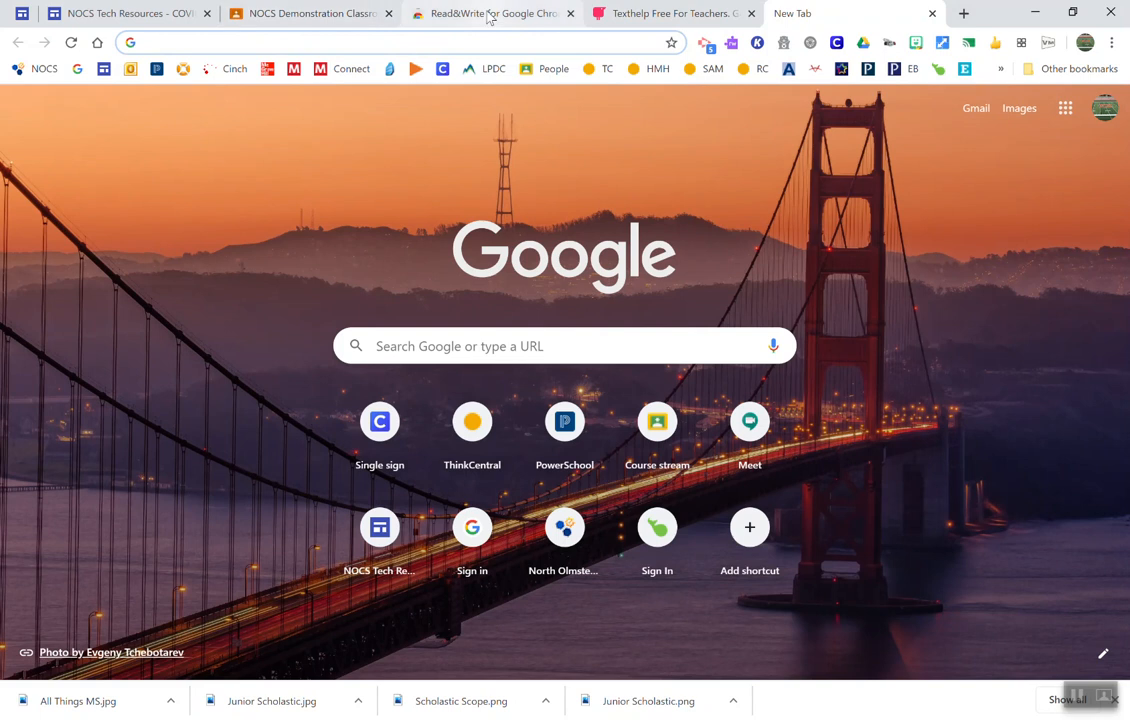
pyautogui.click(433, 14)
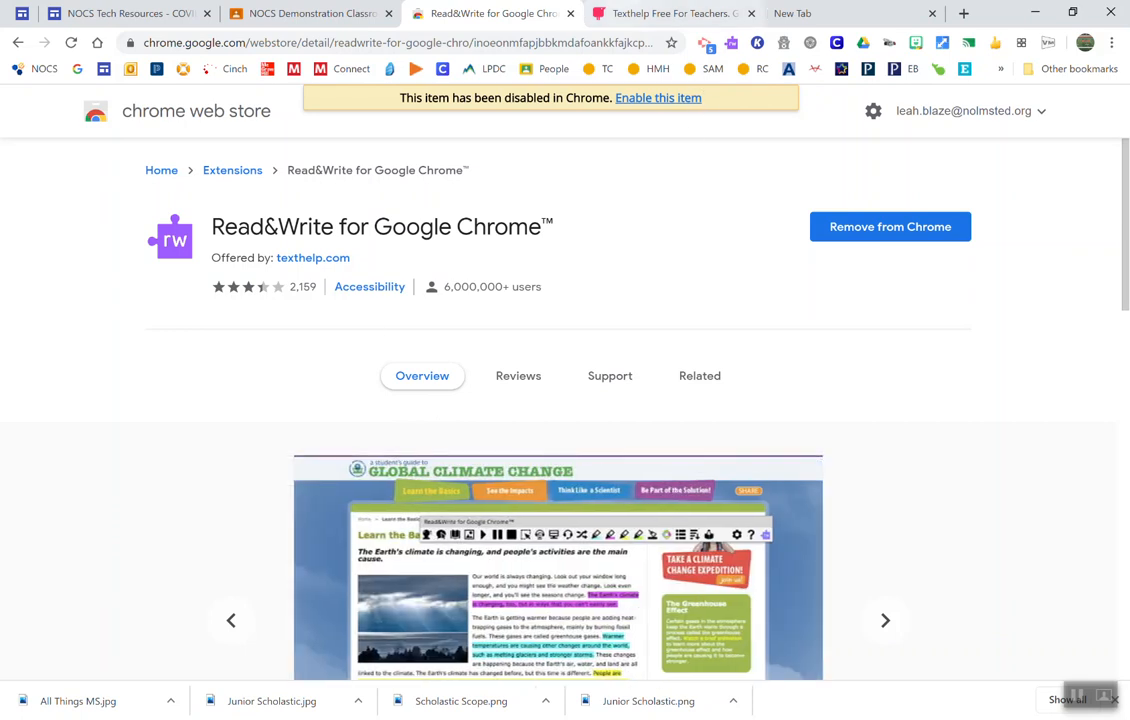
pyautogui.click(305, 14)
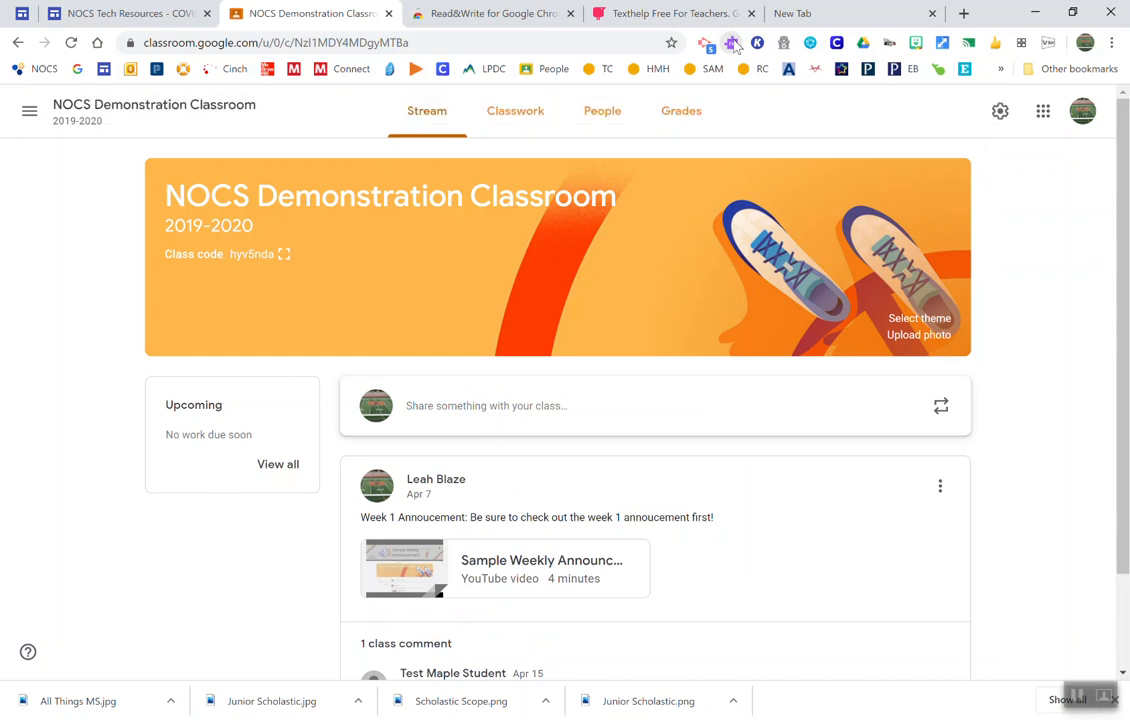
pyautogui.click(733, 45)
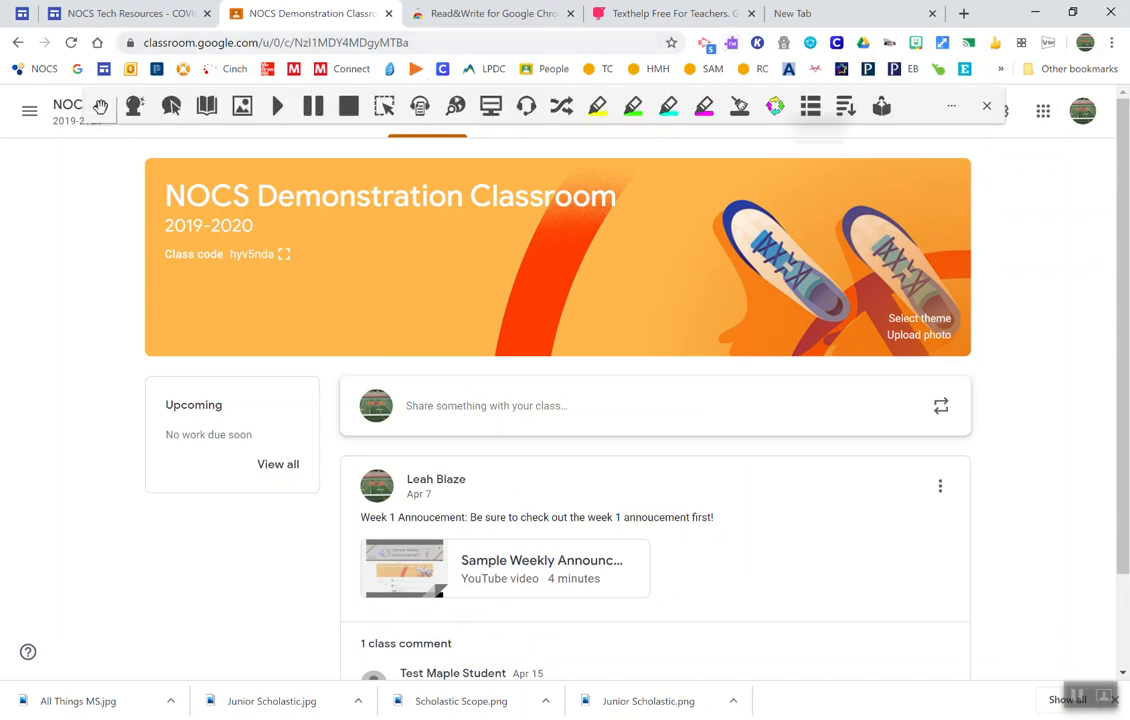
# Step: Check the expiry date in the About section of the Read&Write options and close the options and toolbar
pyautogui.click(952, 107)
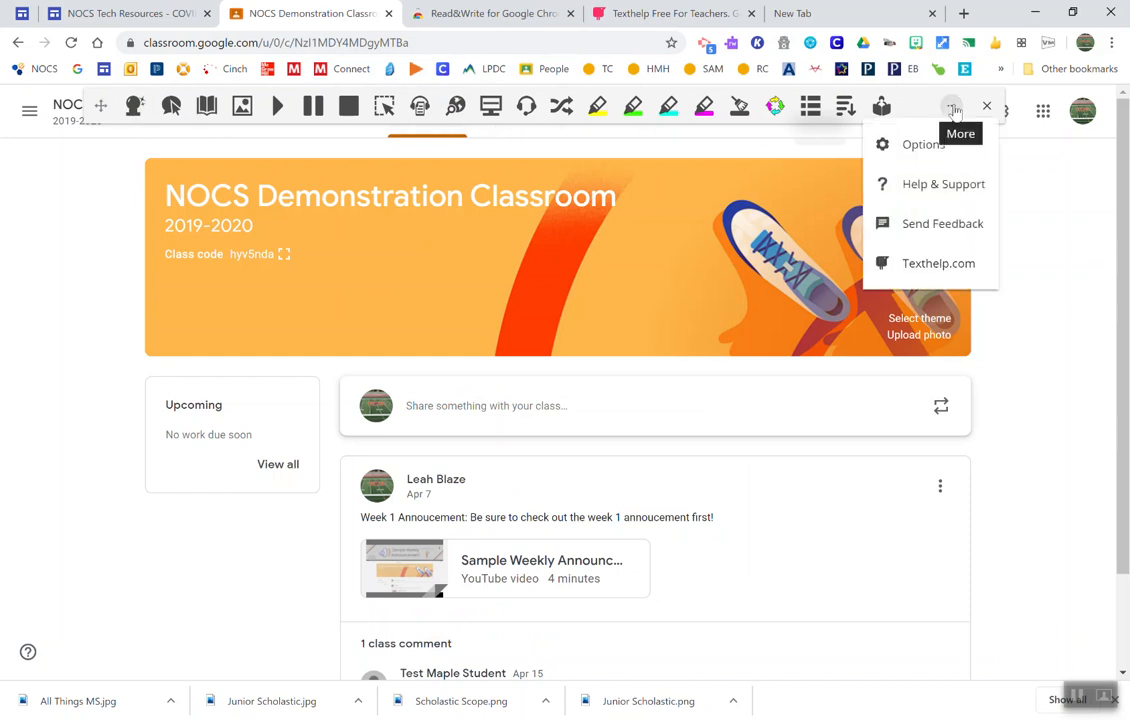
pyautogui.click(921, 147)
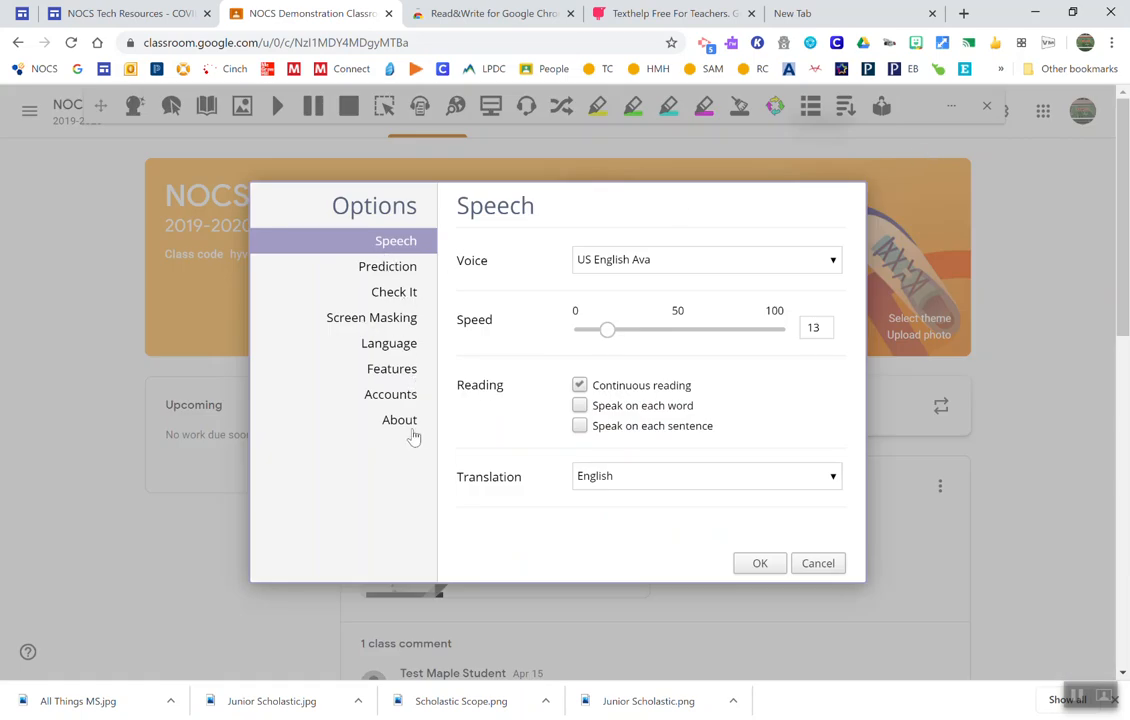
pyautogui.click(412, 434)
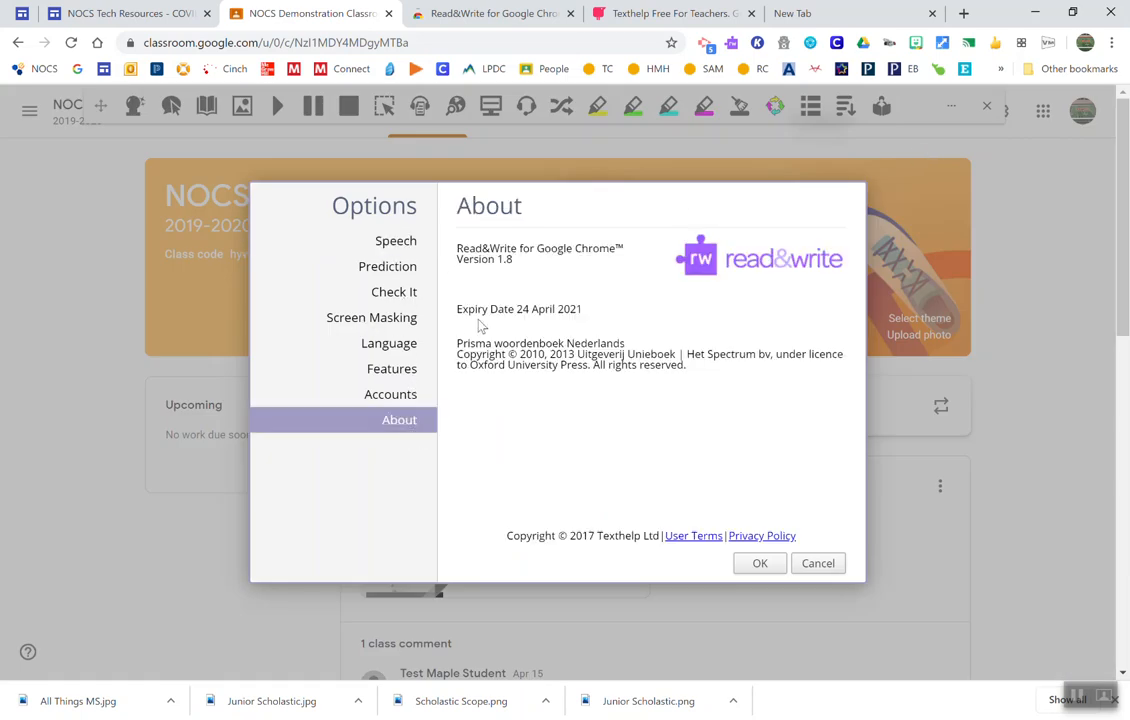
pyautogui.moveTo(462, 310); pyautogui.dragTo(589, 326)
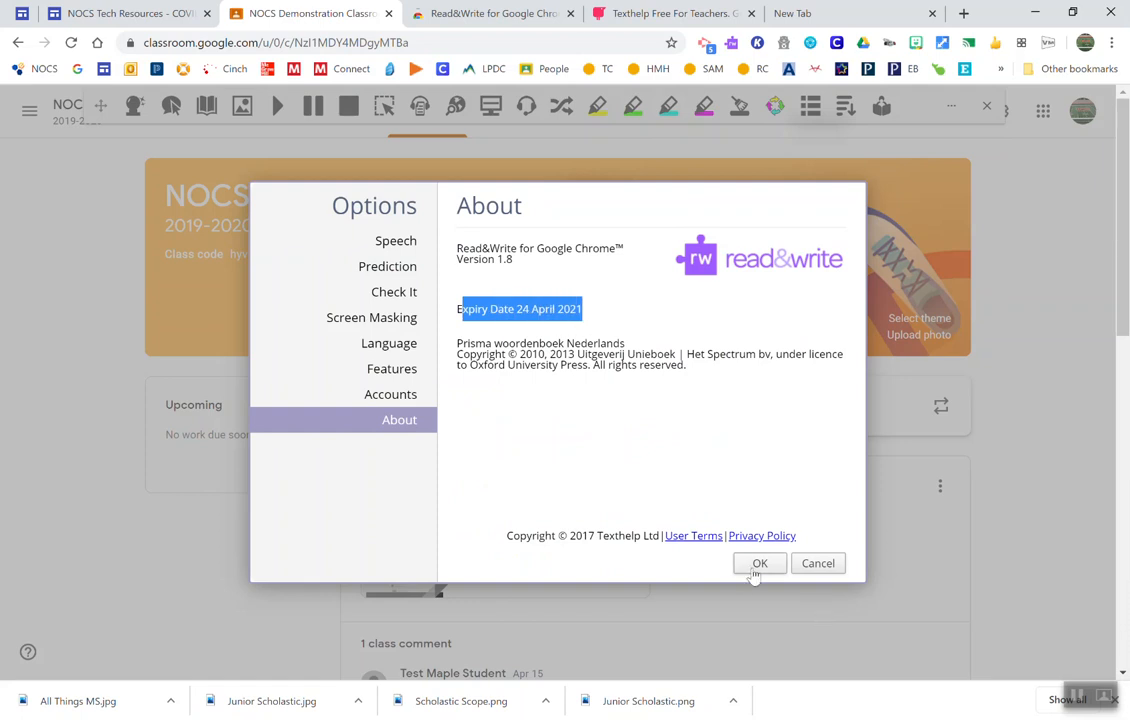
pyautogui.click(755, 565)
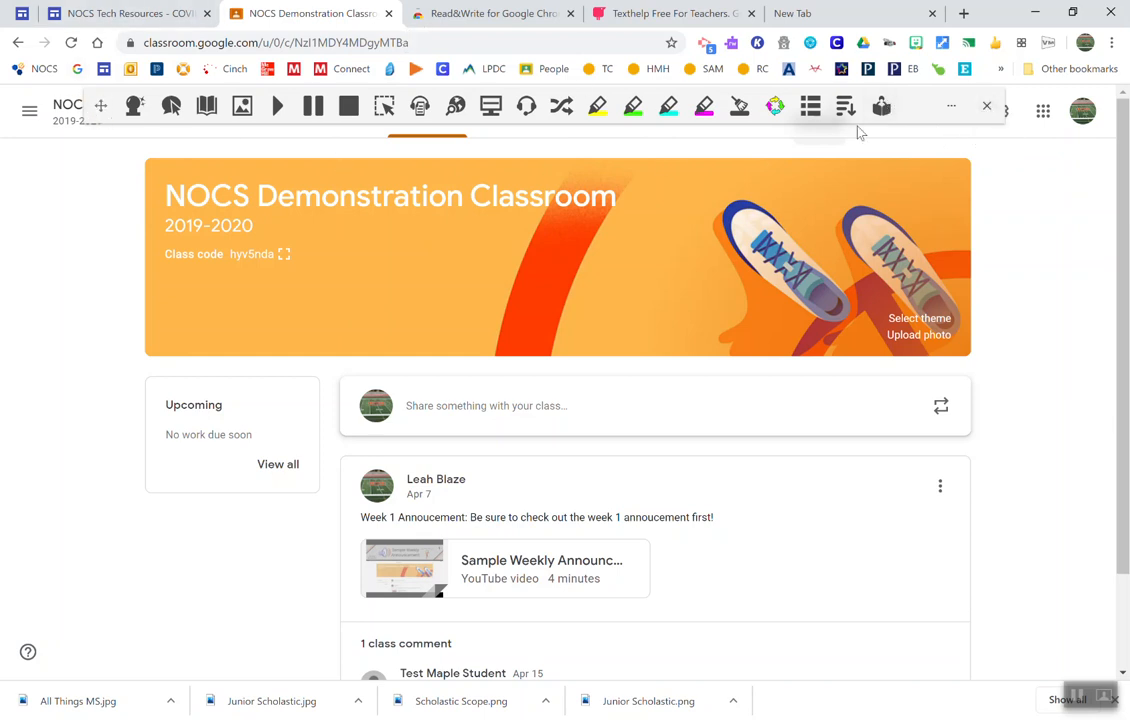
pyautogui.click(987, 107)
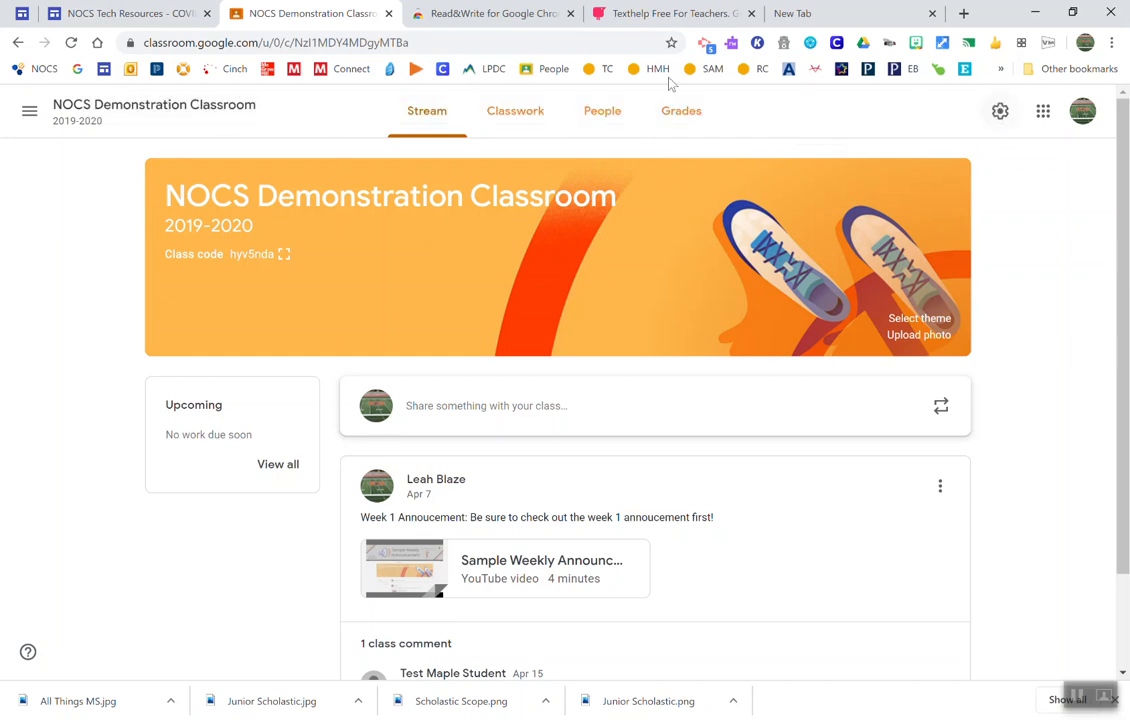
# Step: Open the first student's document from the Reading and Writing: Week 1 (Character and Setting) assignment
pyautogui.scroll(-1, 479, 328)
pyautogui.scroll(1, 479, 328)
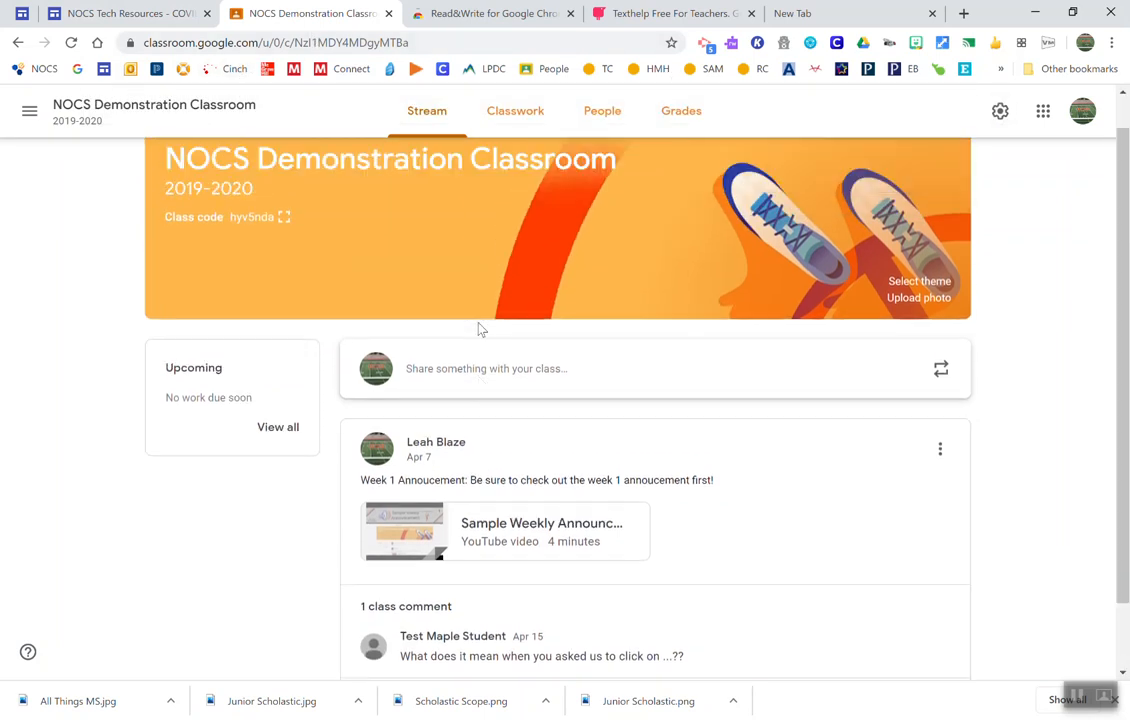
pyautogui.scroll(-1, 477, 325)
pyautogui.scroll(1, 525, 255)
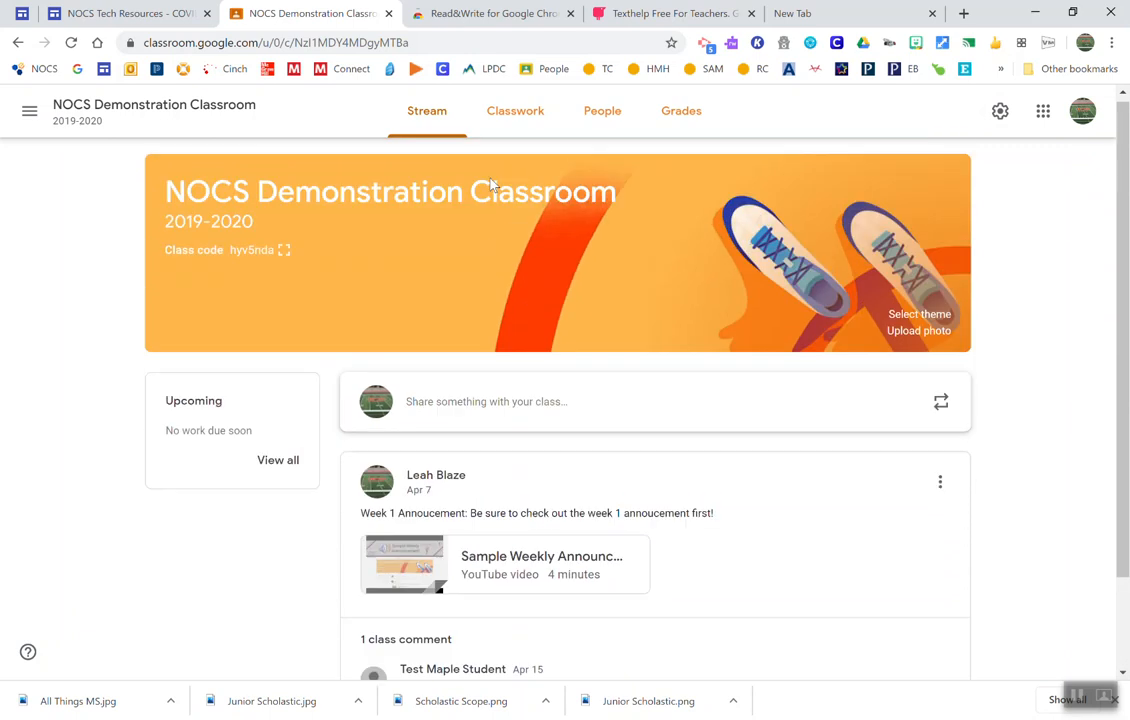
pyautogui.click(506, 114)
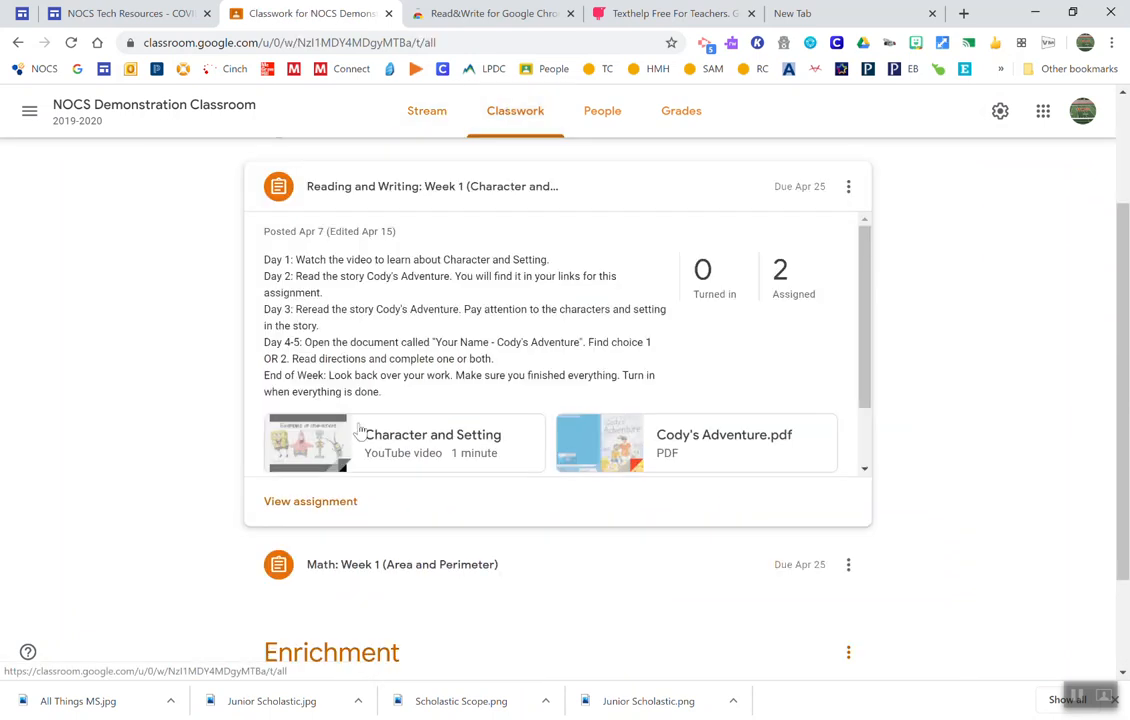
pyautogui.click(333, 511)
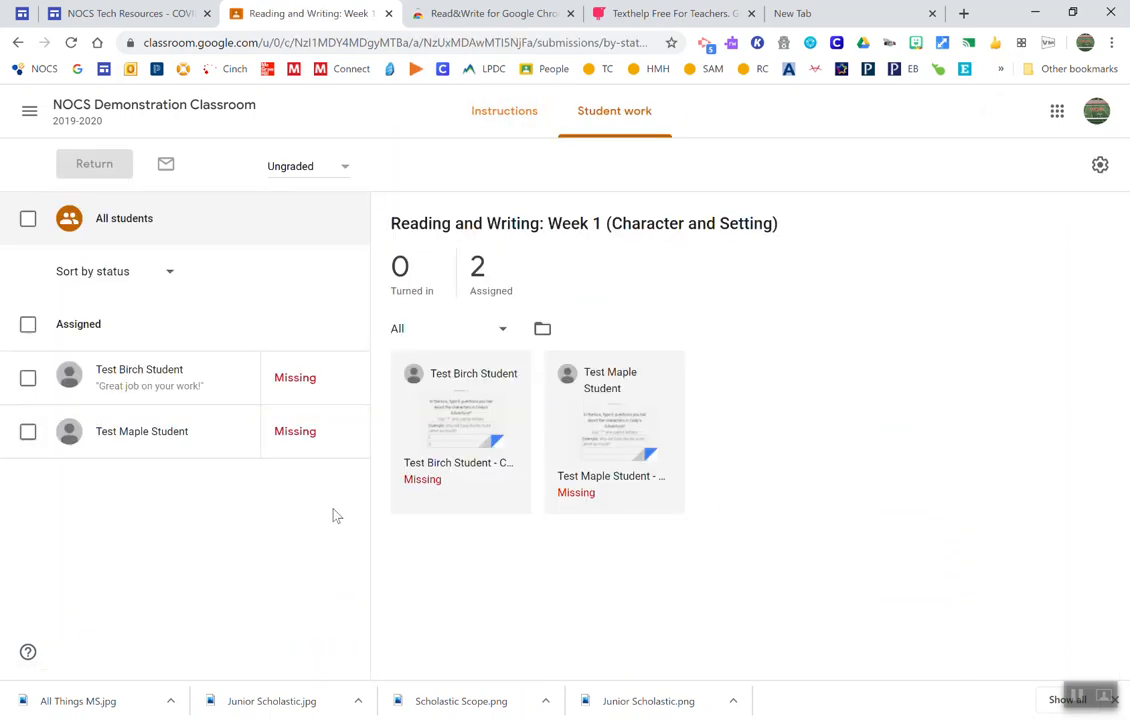
pyautogui.click(456, 466)
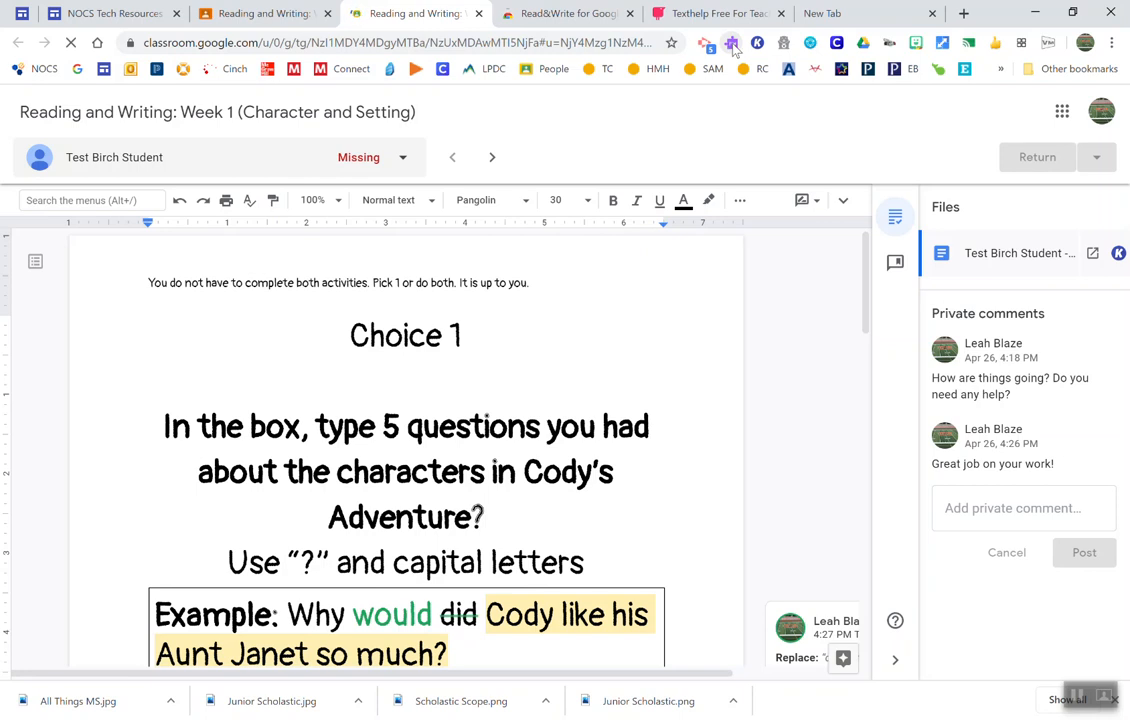
# Step: Record a Read&Write voice note, allowing microphone access, and insert it as a comment in the student's document
pyautogui.click(733, 45)
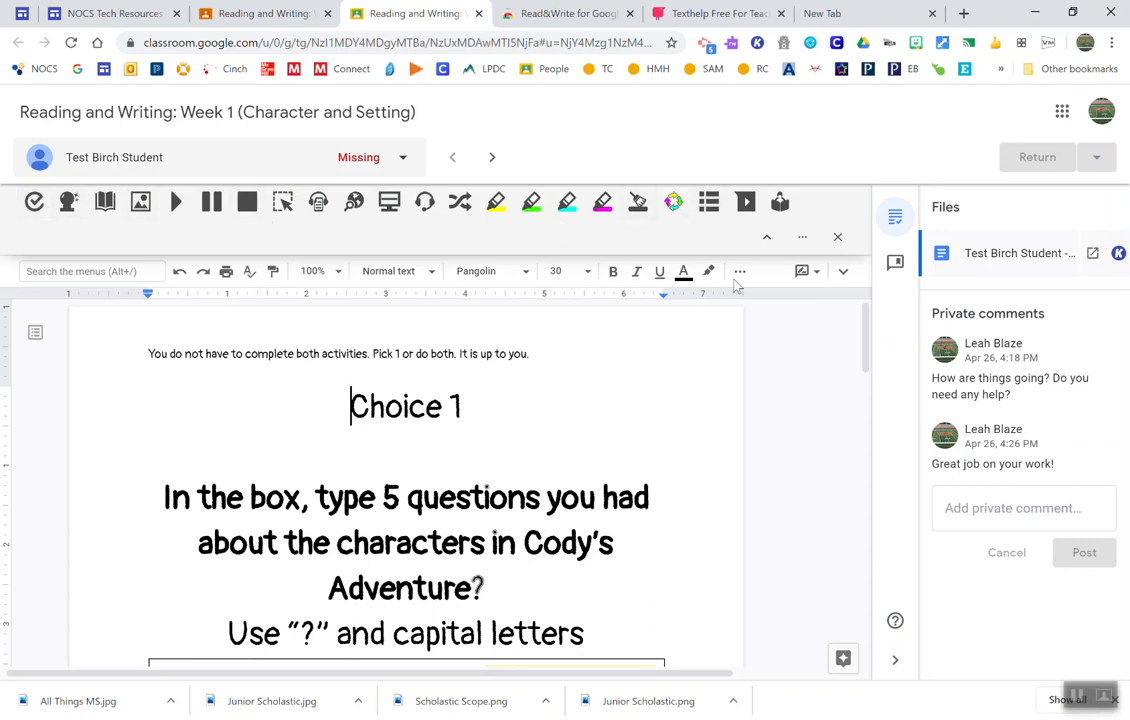
pyautogui.scroll(-4, 603, 603)
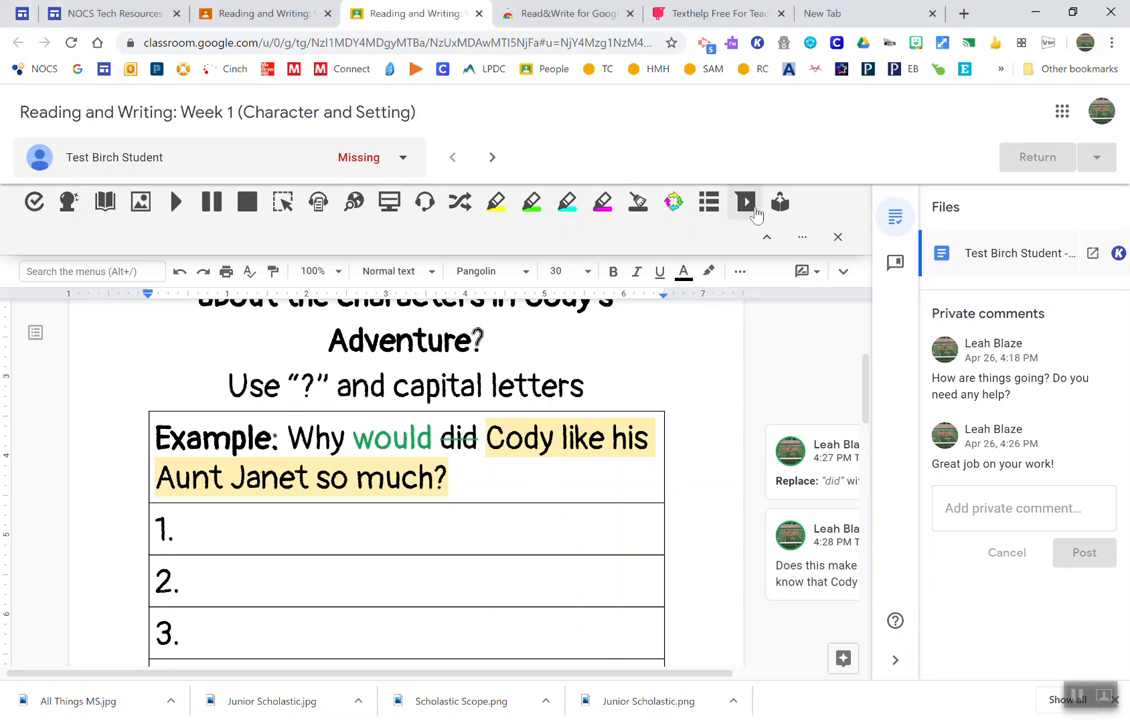
pyautogui.click(746, 202)
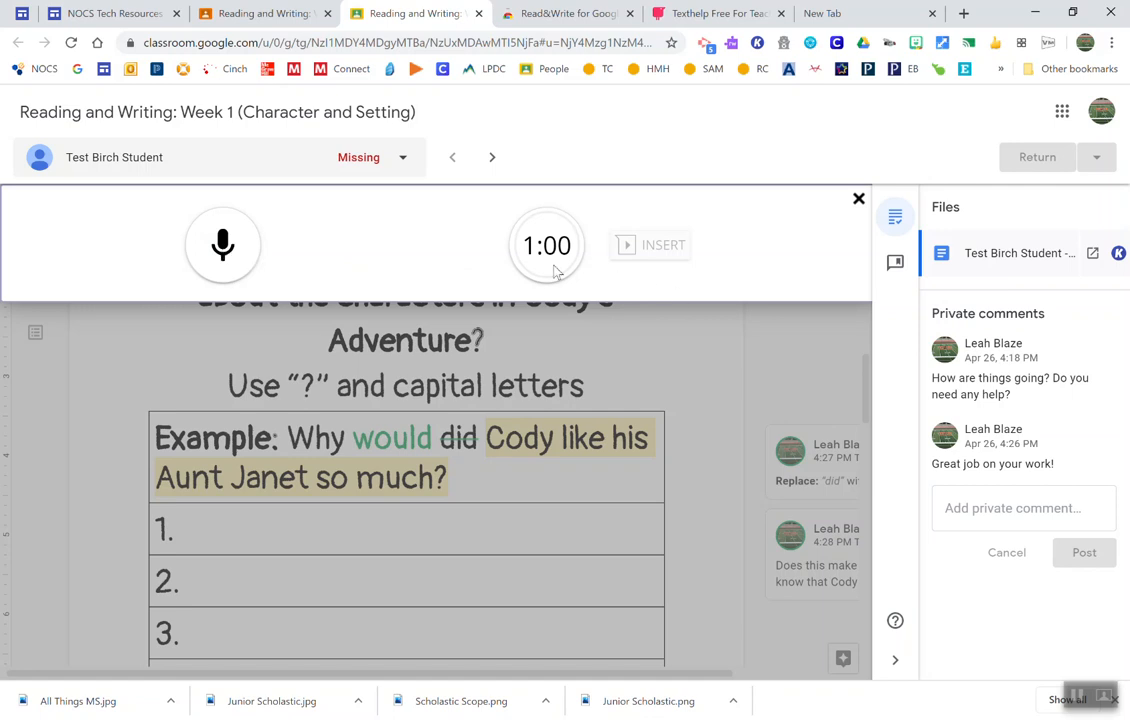
pyautogui.click(225, 254)
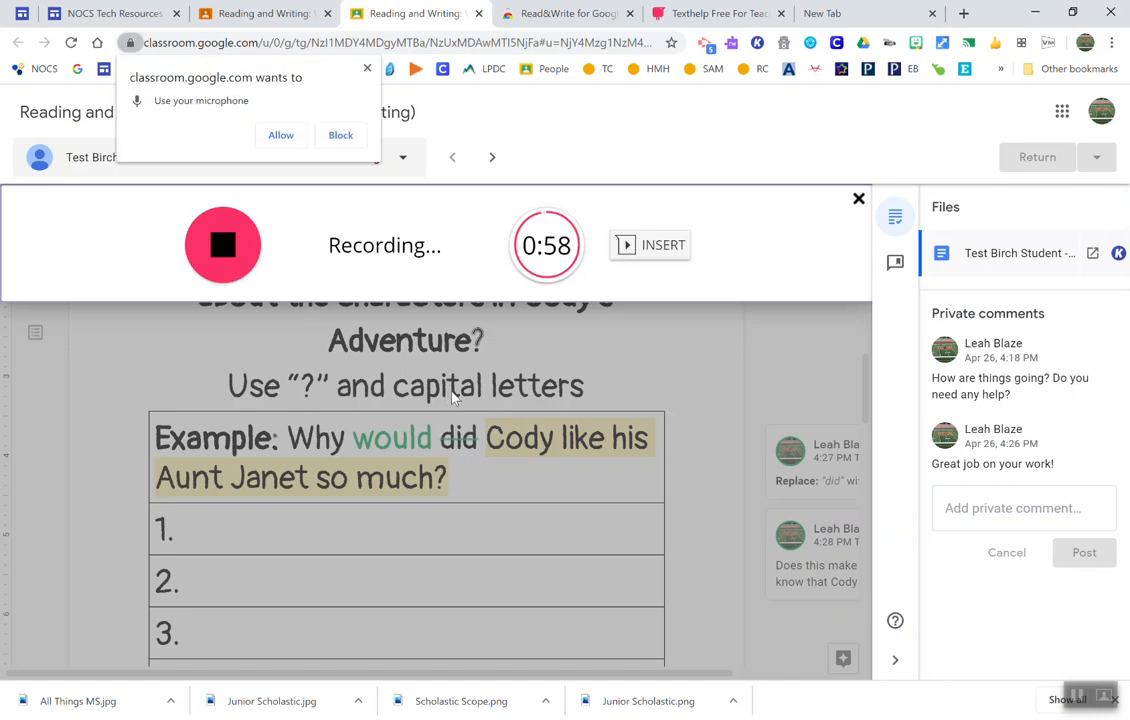
pyautogui.click(281, 137)
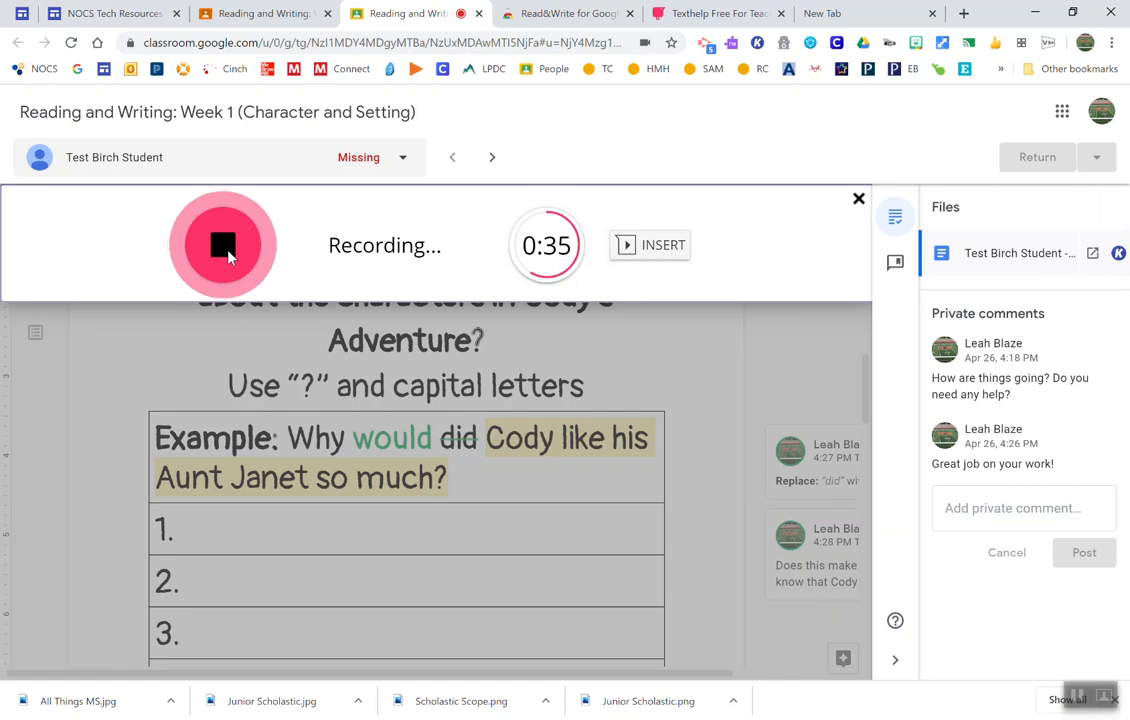
pyautogui.click(226, 250)
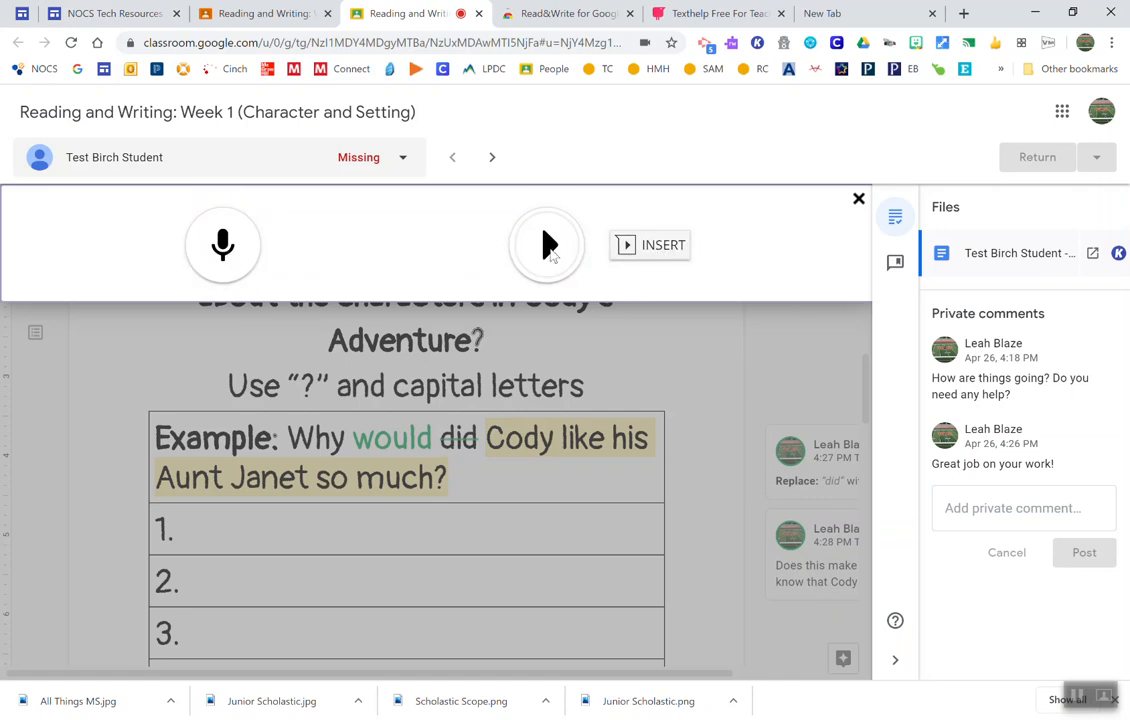
pyautogui.click(662, 255)
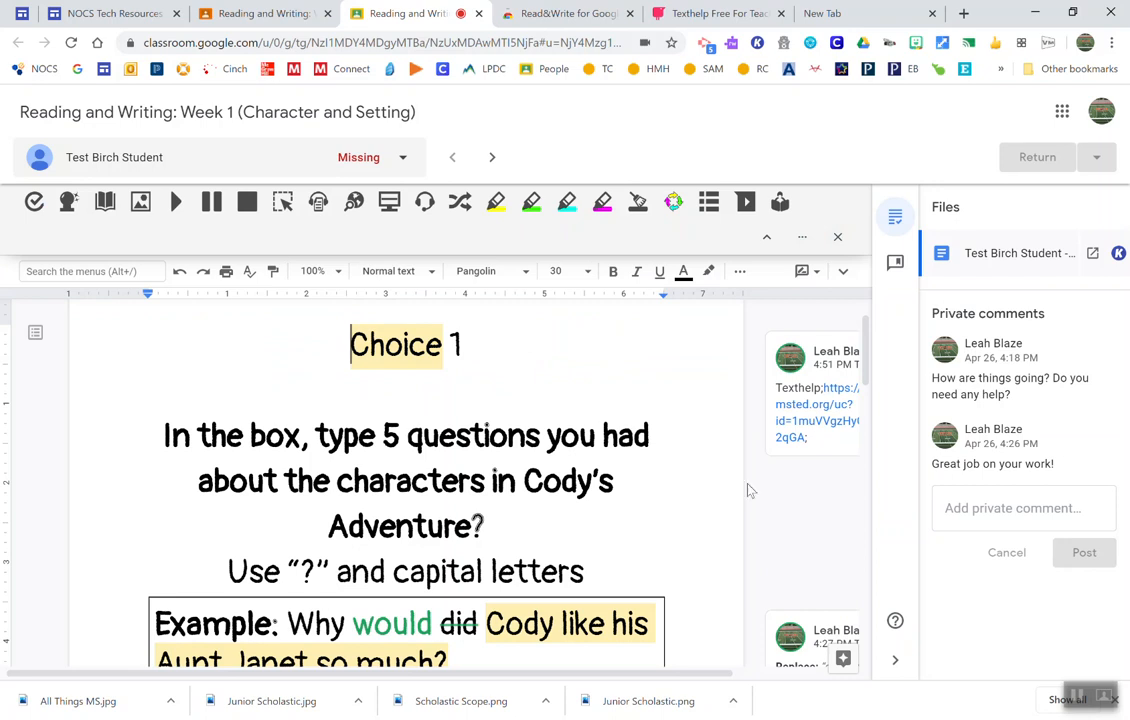
# Step: Play the voice note in the comment beside the Choice 1 heading and pause it
pyautogui.moveTo(512, 673); pyautogui.dragTo(723, 658)
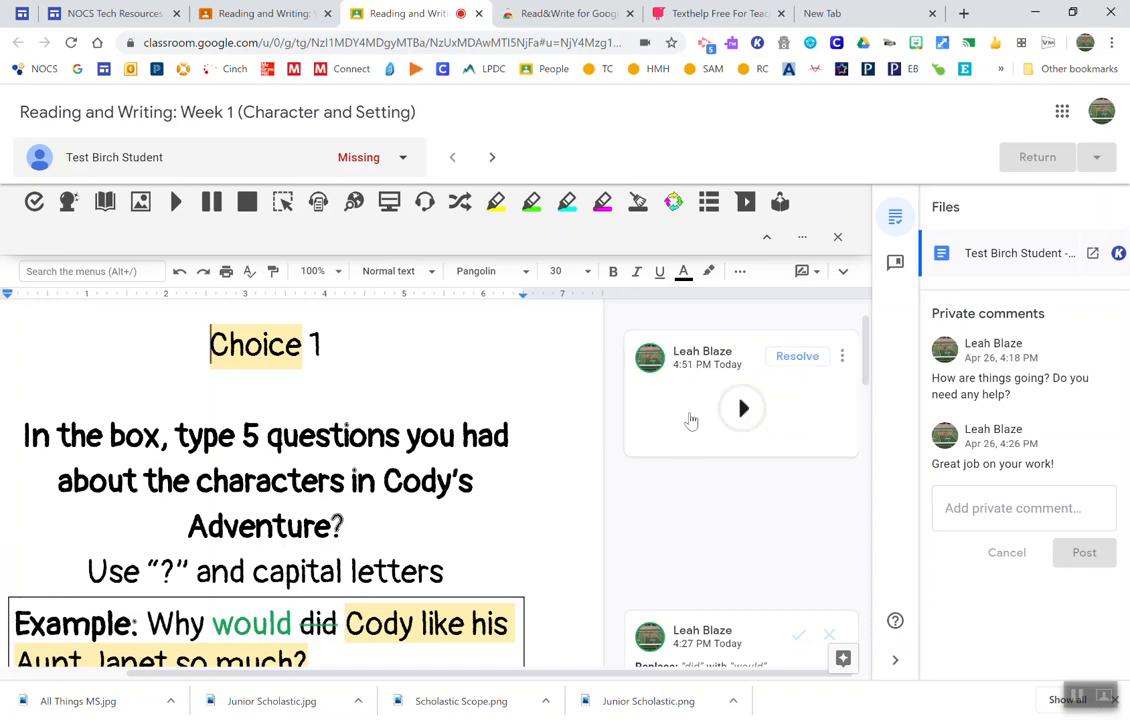
pyautogui.click(741, 409)
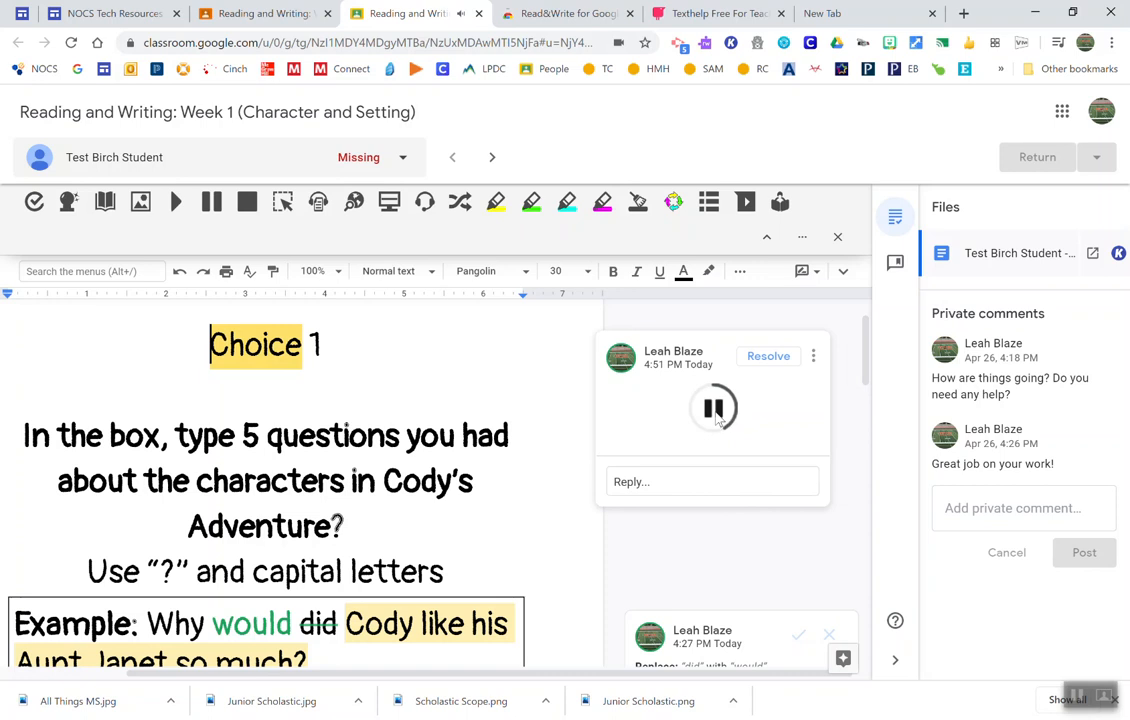
pyautogui.click(716, 418)
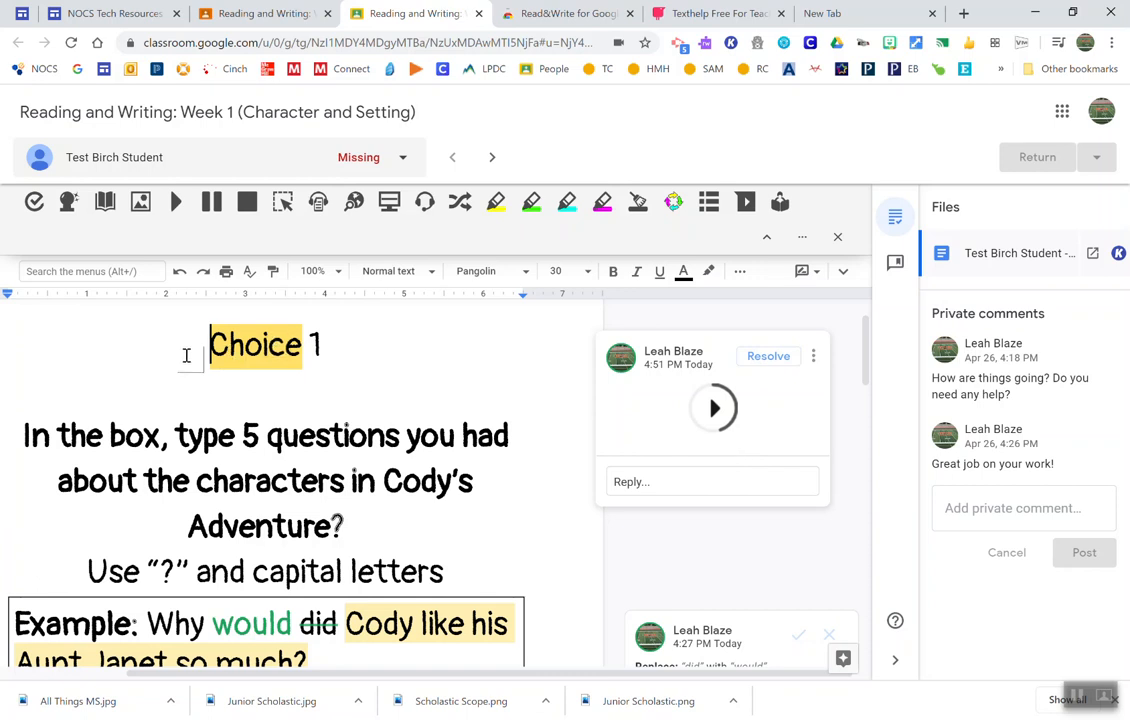
# Step: Select the bold five-questions instruction and start a voice note for that passage
pyautogui.moveTo(16, 430); pyautogui.dragTo(418, 533)
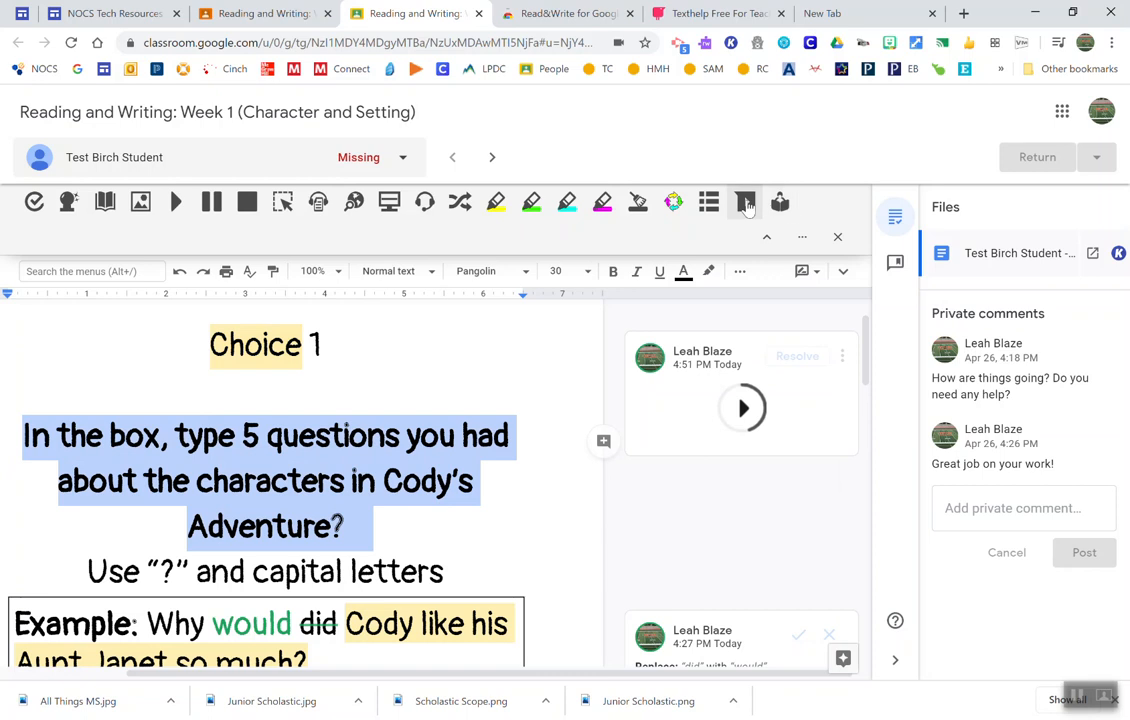
pyautogui.click(746, 205)
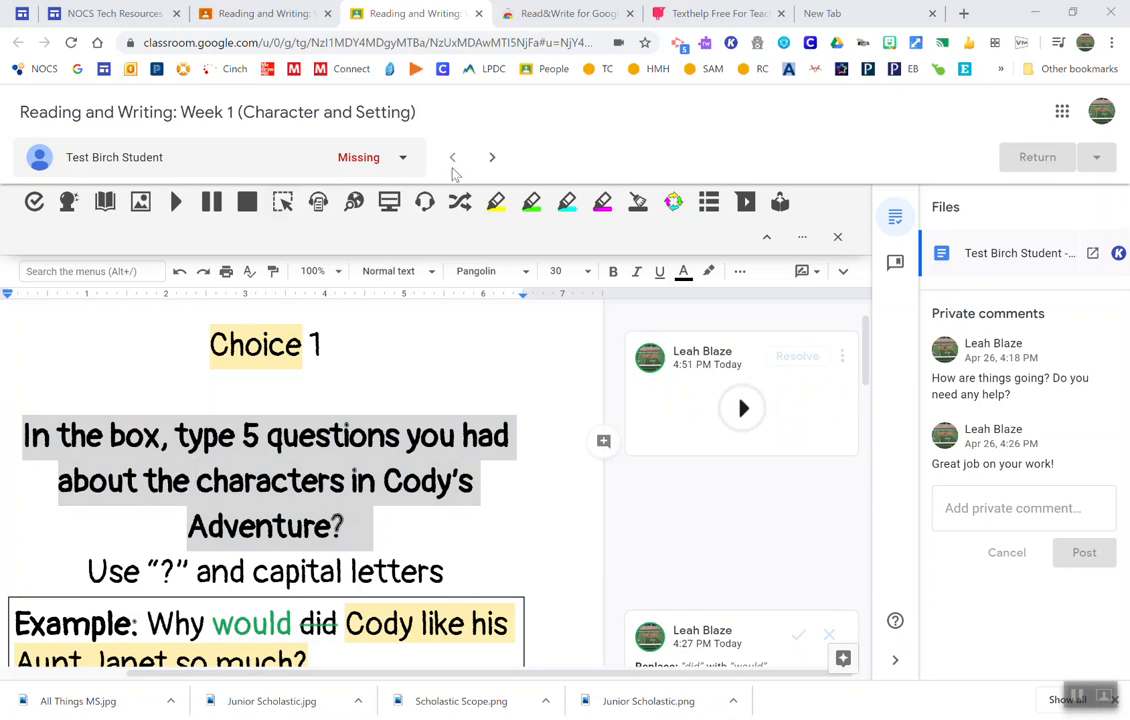
# Step: Go to the next student's document in the assignment and show the Read&Write toolbar on it
pyautogui.click(490, 160)
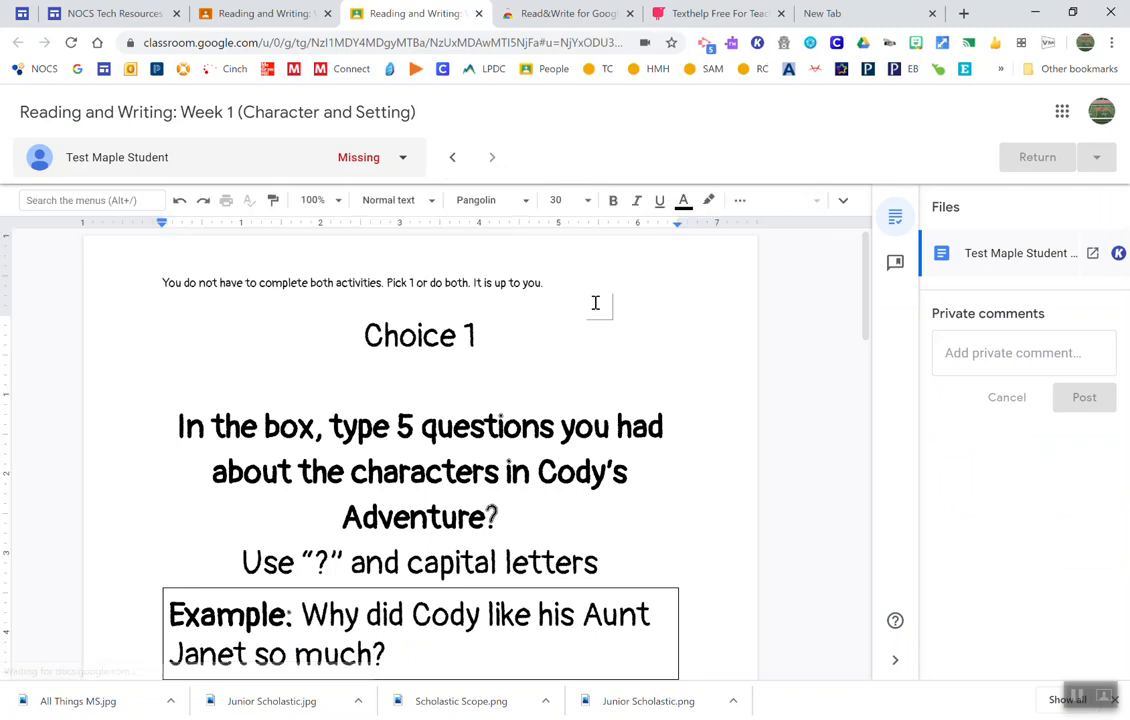
pyautogui.click(843, 201)
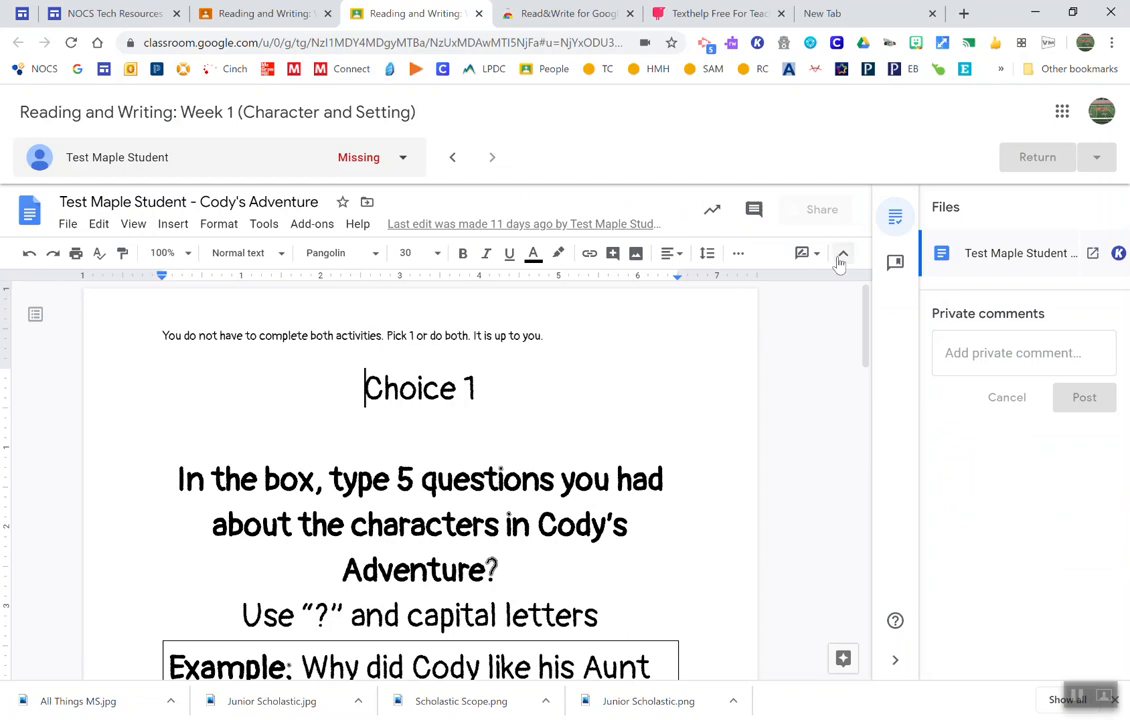
pyautogui.click(843, 253)
pyautogui.click(731, 48)
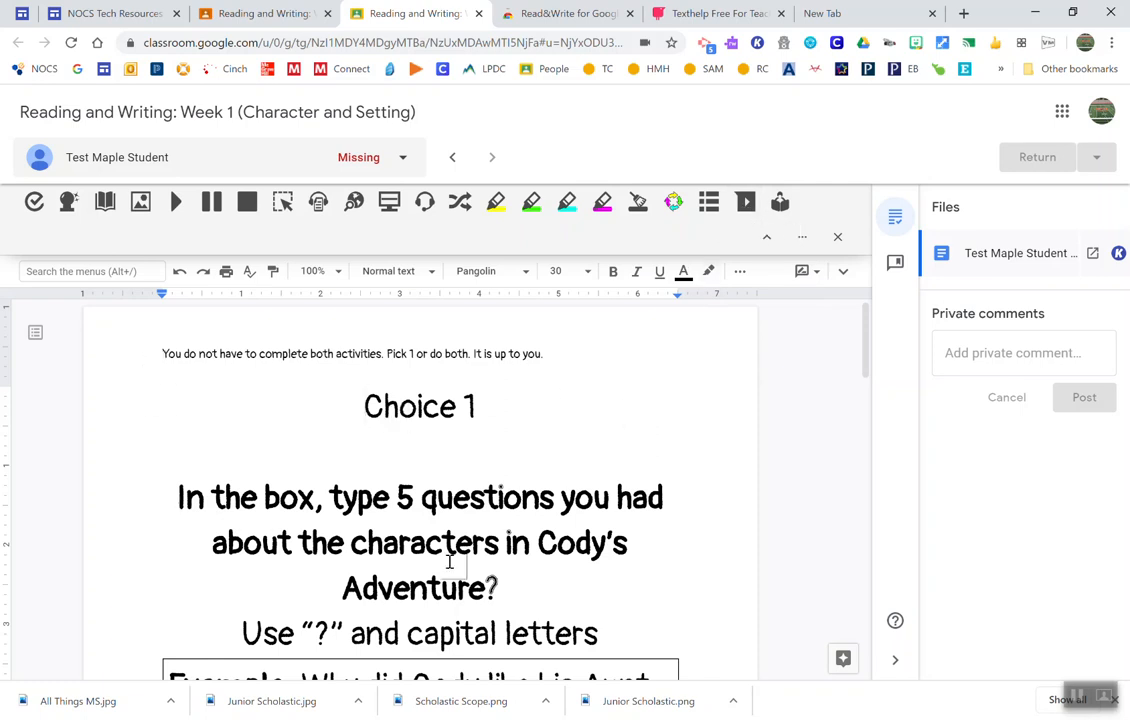
# Step: Run Audio Maker on the bold five-questions instruction and cancel saving the MP3 file AudioMaker
pyautogui.moveTo(497, 587); pyautogui.dragTo(172, 490)
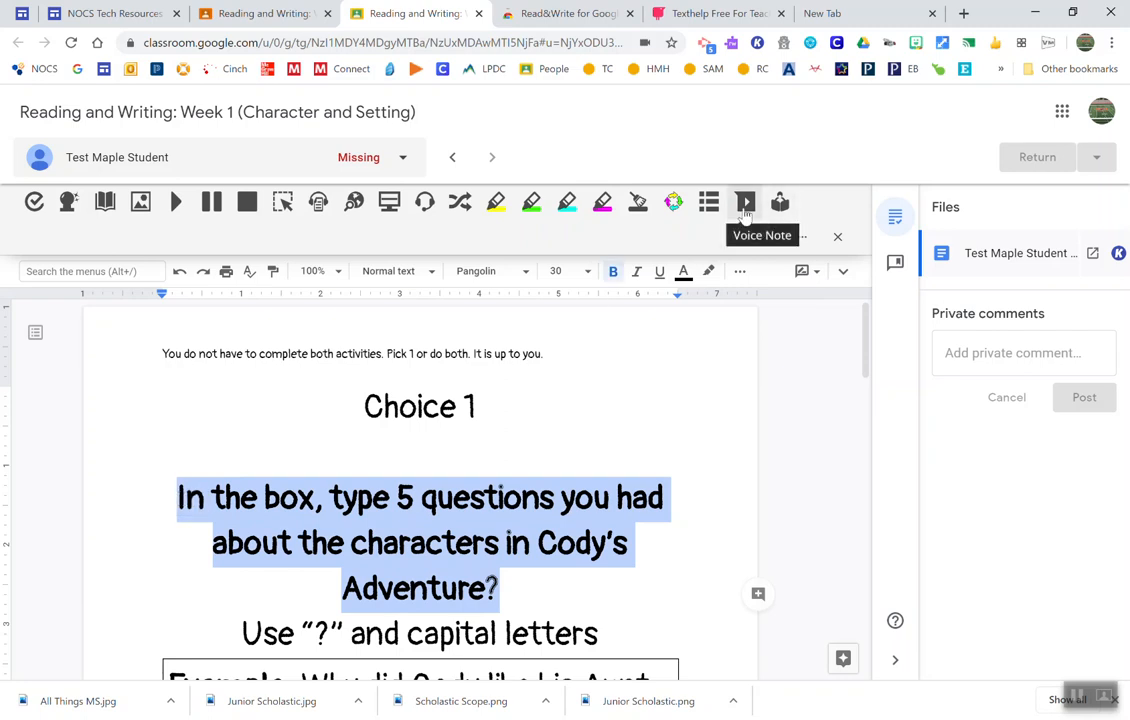
pyautogui.moveTo(230, 470); pyautogui.dragTo(603, 640)
pyautogui.click(318, 202)
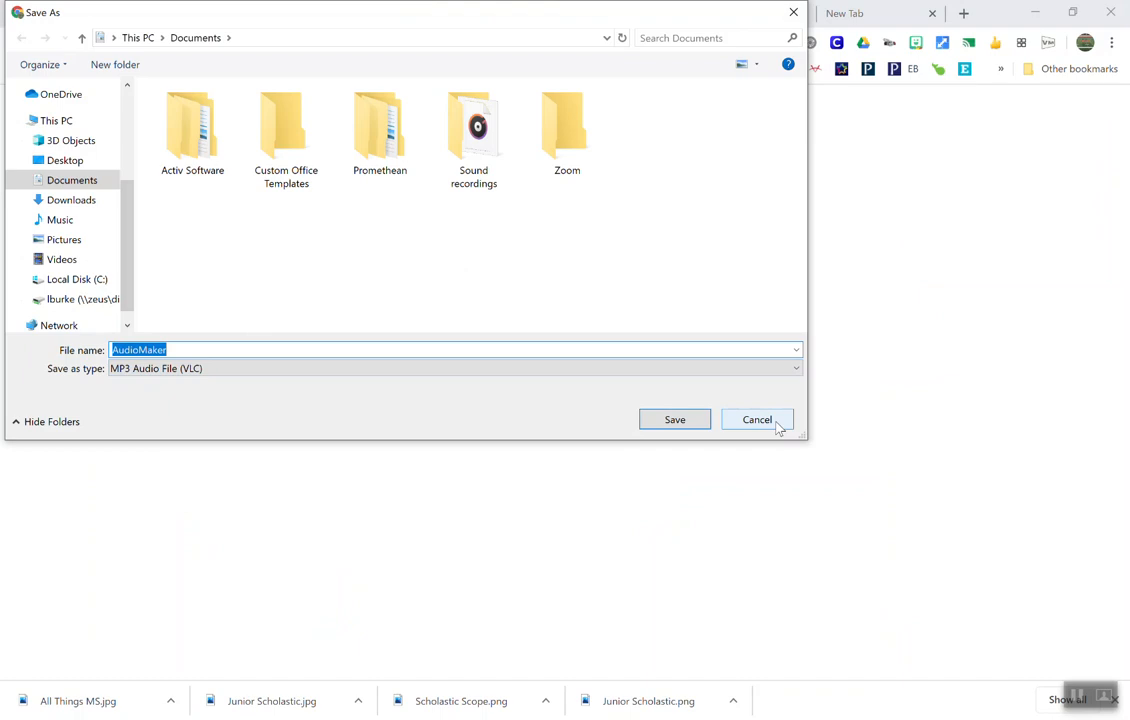
pyautogui.click(743, 424)
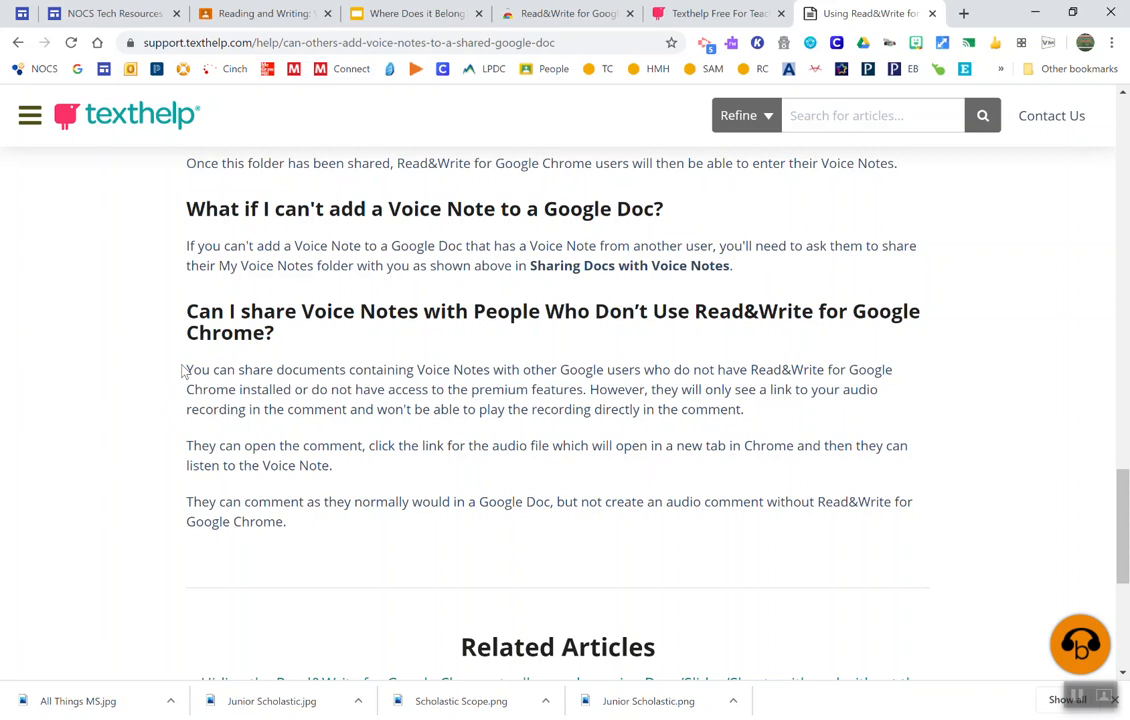
# Step: Examine the Texthelp article's section on sharing Voice Notes with people who don't use Read&Write for Google Chrome
pyautogui.moveTo(183, 371); pyautogui.dragTo(782, 419)
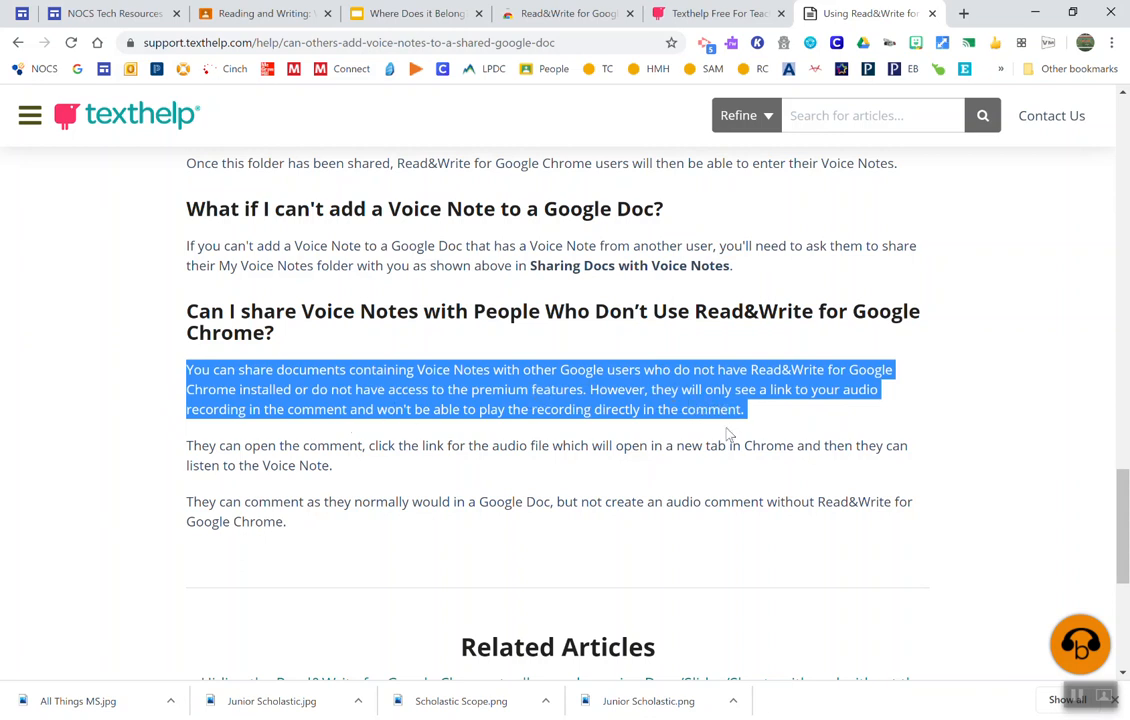
pyautogui.moveTo(346, 469); pyautogui.dragTo(184, 458)
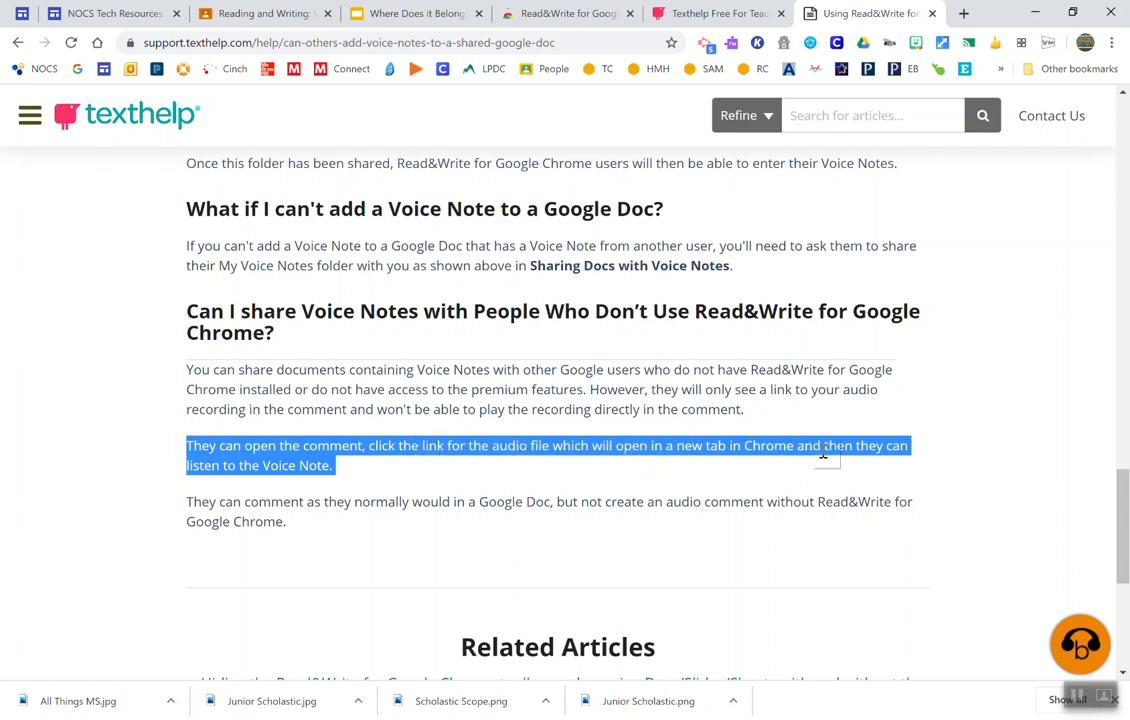
pyautogui.click(388, 489)
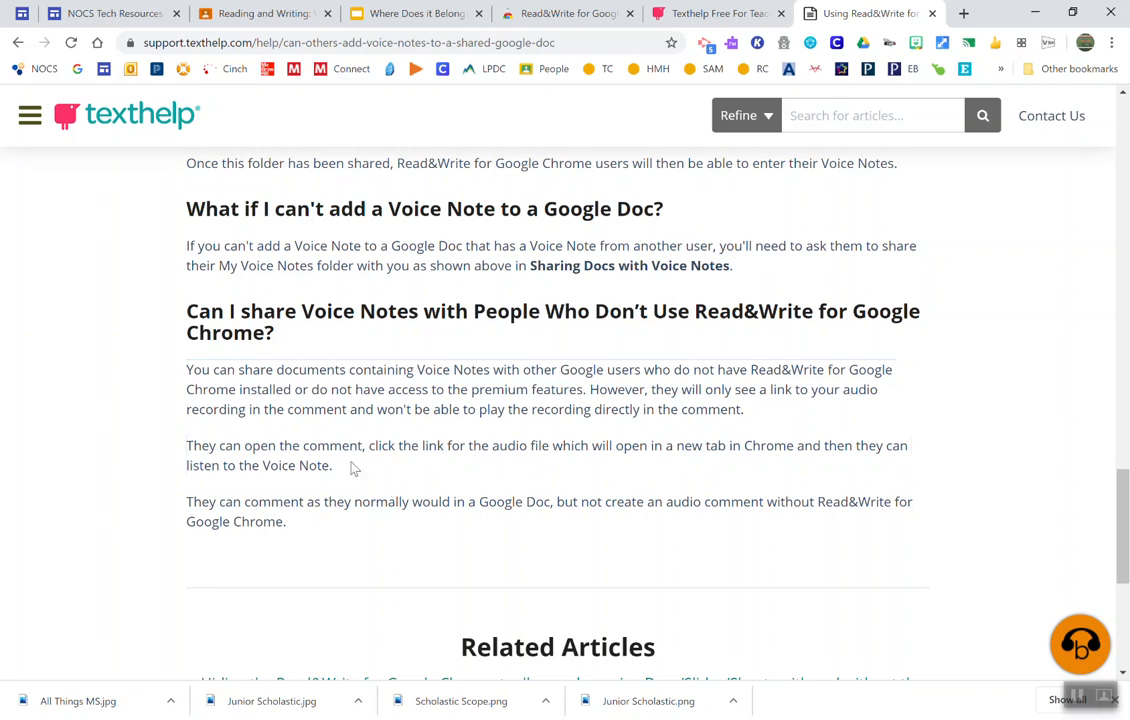
pyautogui.moveTo(345, 474); pyautogui.dragTo(188, 377)
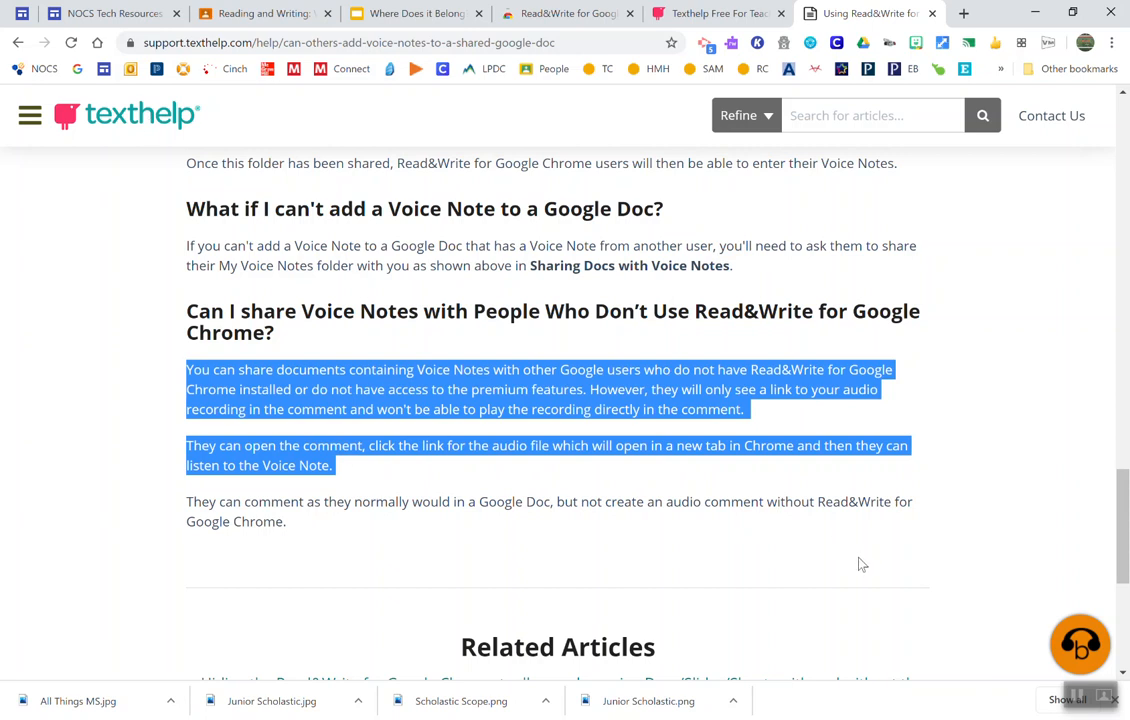
pyautogui.click(1078, 697)
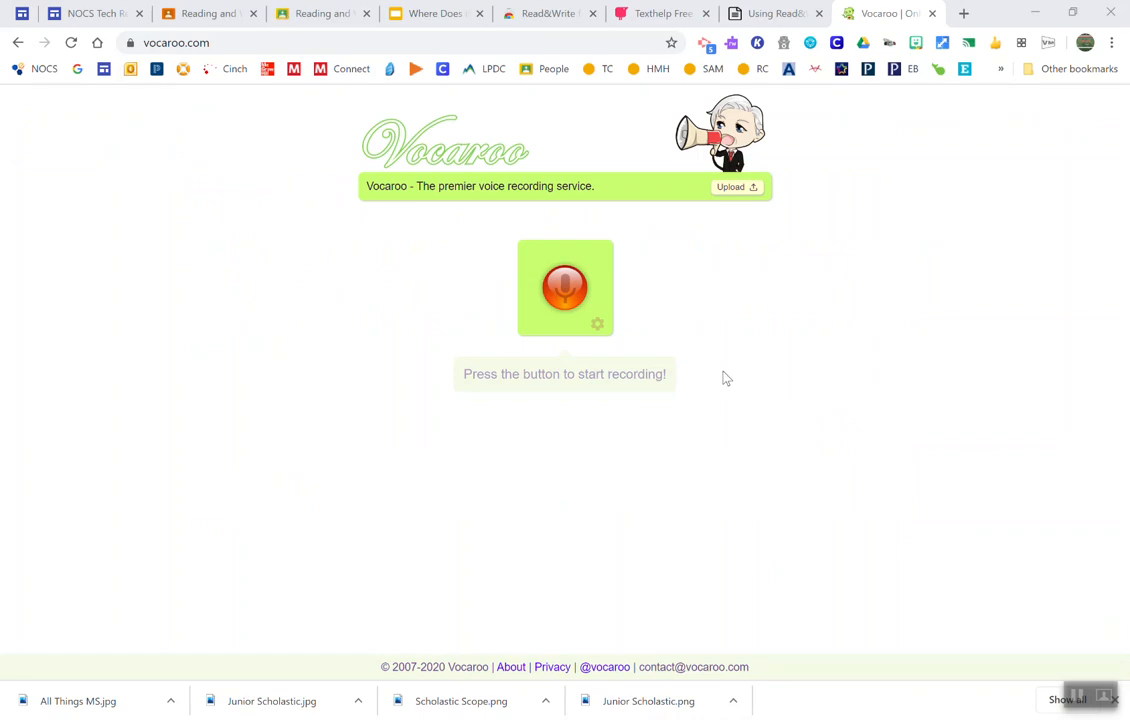
# Step: Record a short voice message on Vocaroo, allowing the site to use the microphone
pyautogui.click(565, 296)
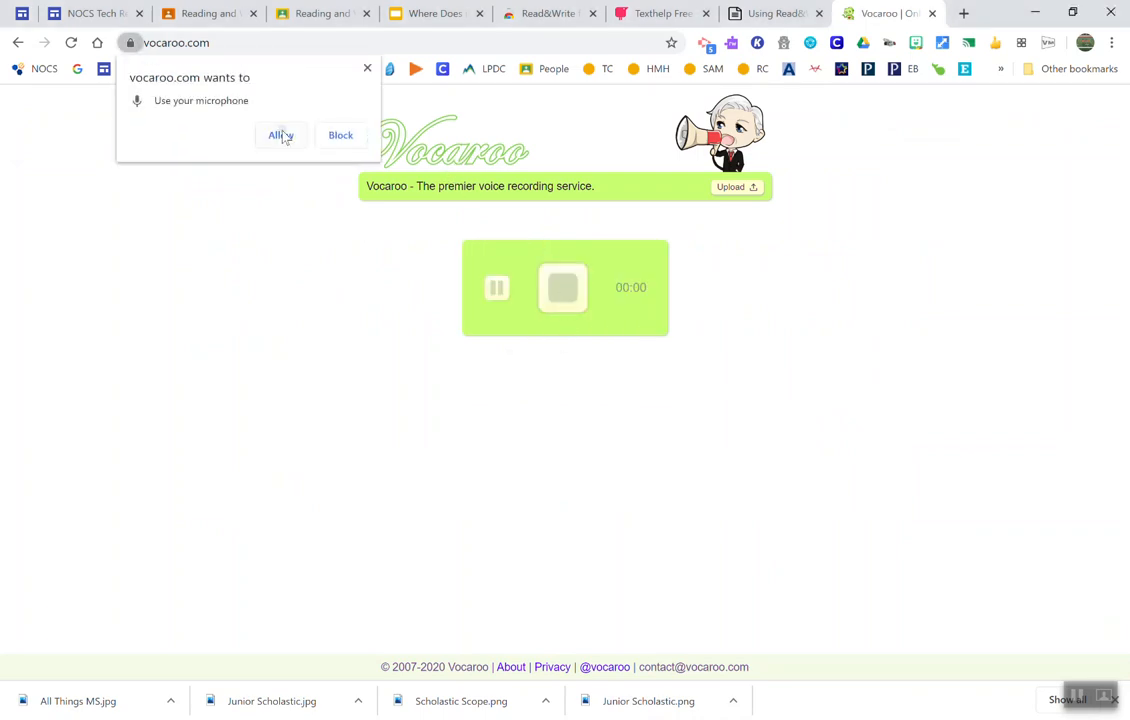
pyautogui.click(281, 136)
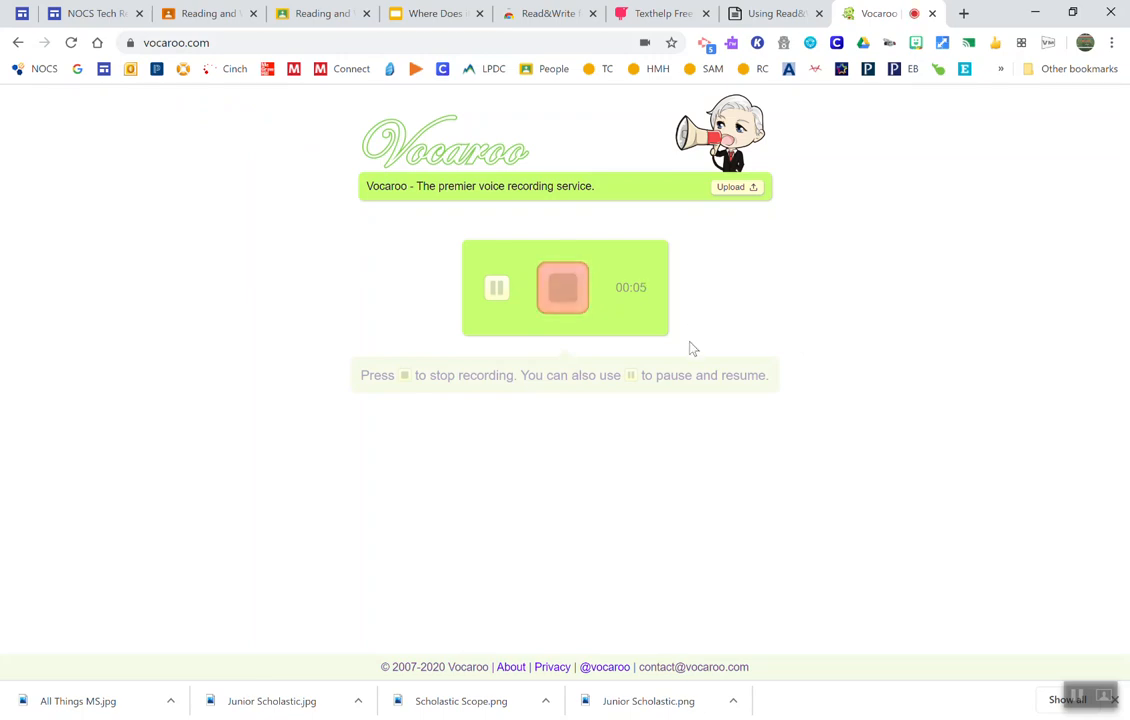
pyautogui.click(560, 297)
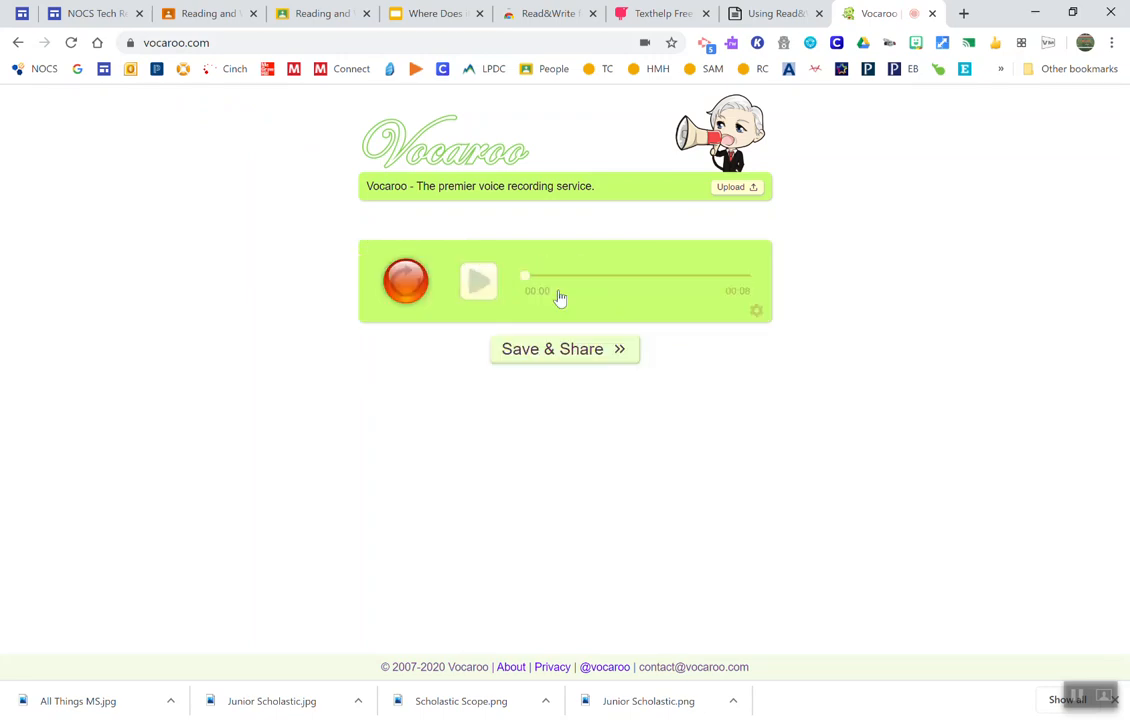
# Step: Save the Vocaroo recording for sharing and copy its link
pyautogui.click(615, 355)
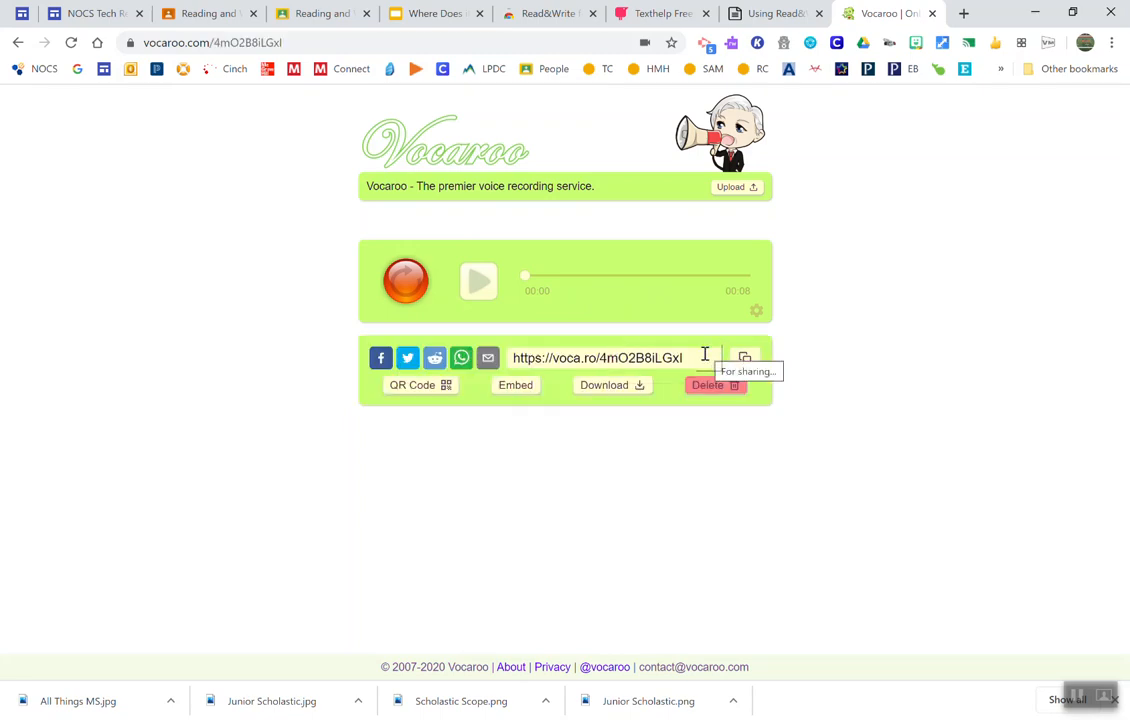
pyautogui.moveTo(699, 357); pyautogui.dragTo(509, 360)
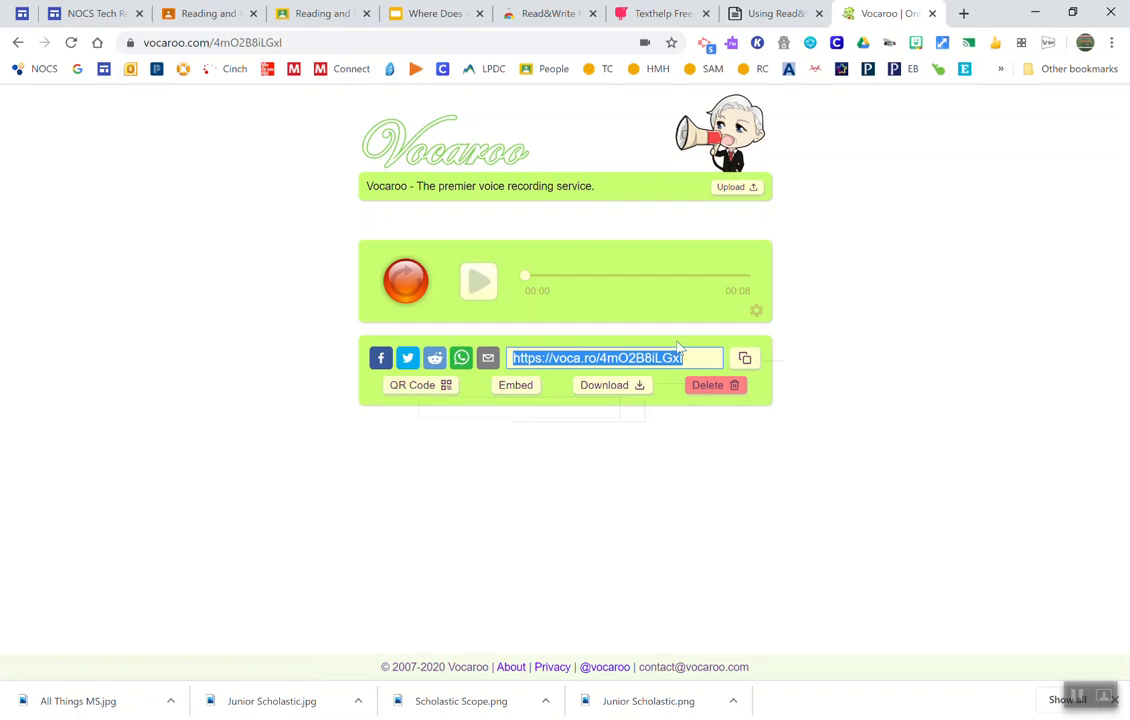
pyautogui.click(746, 360)
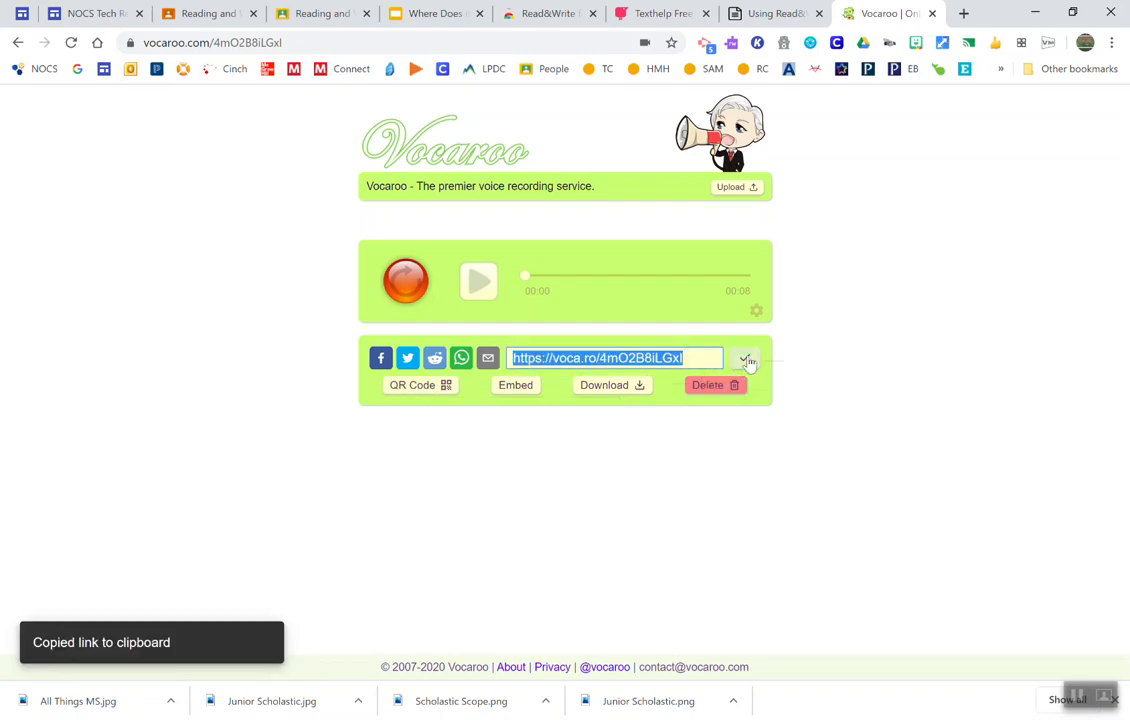
# Step: Open the Maple test student's document from Google Classroom and comment on the bold five-questions instruction with the copied Vocaroo link
pyautogui.click(209, 14)
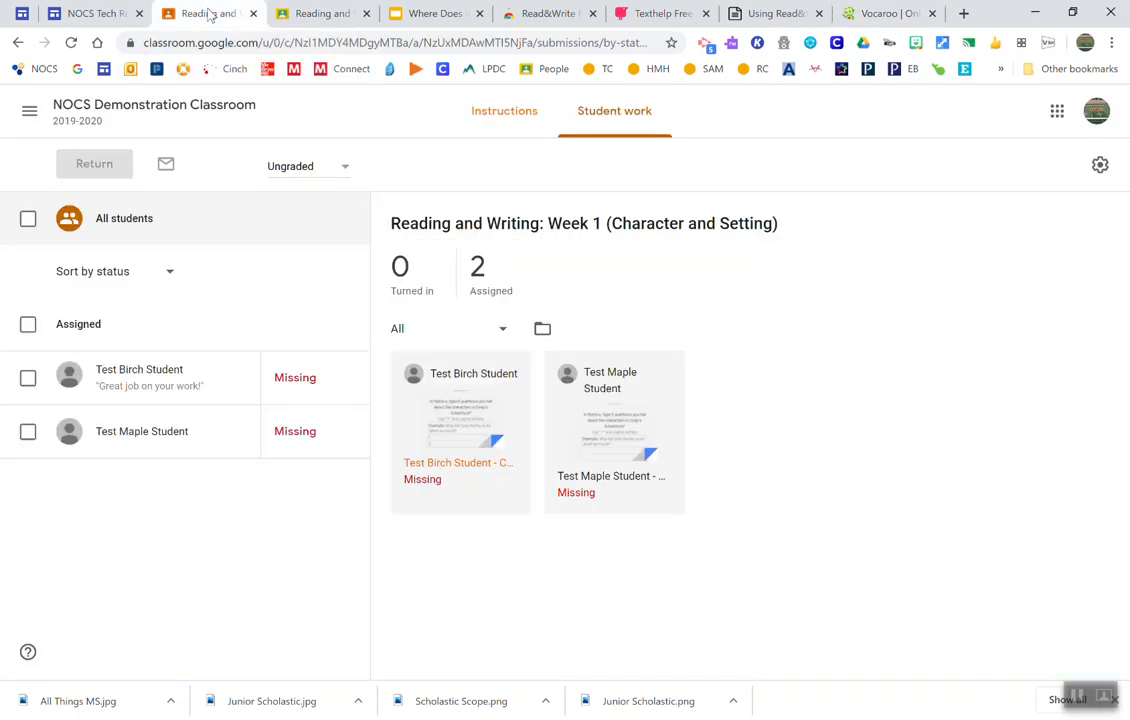
pyautogui.click(648, 484)
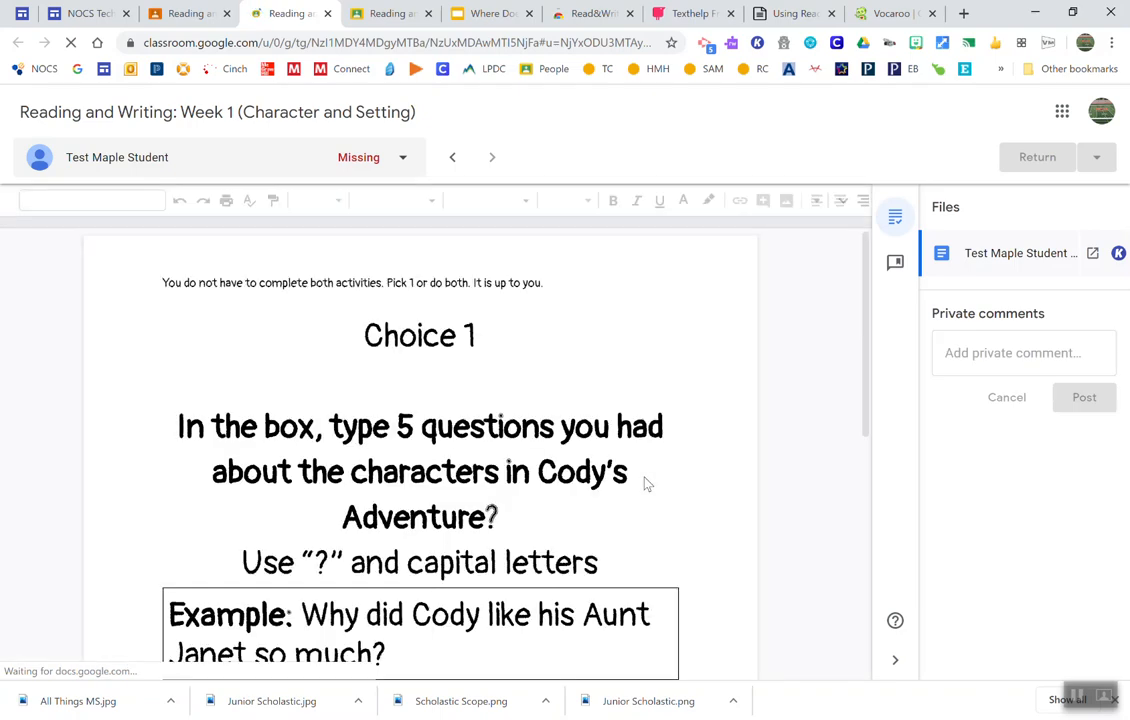
pyautogui.click(640, 471)
pyautogui.moveTo(497, 527); pyautogui.dragTo(172, 428)
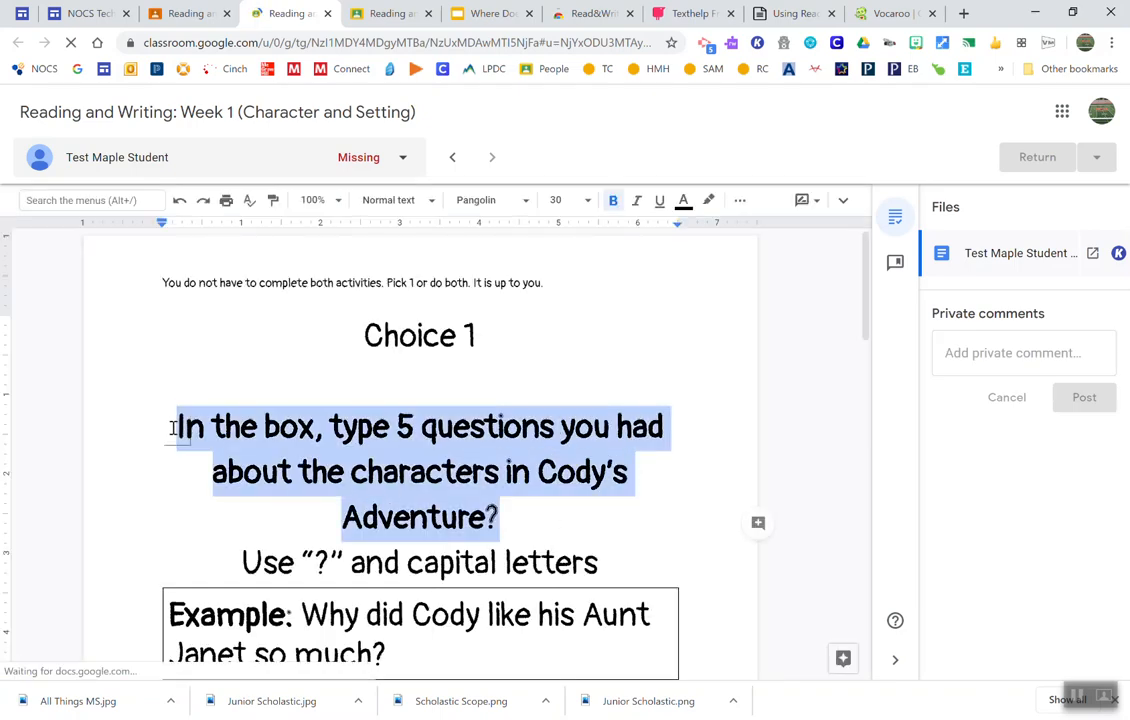
pyautogui.click(758, 522)
pyautogui.hotkey('ctrl', 'v')
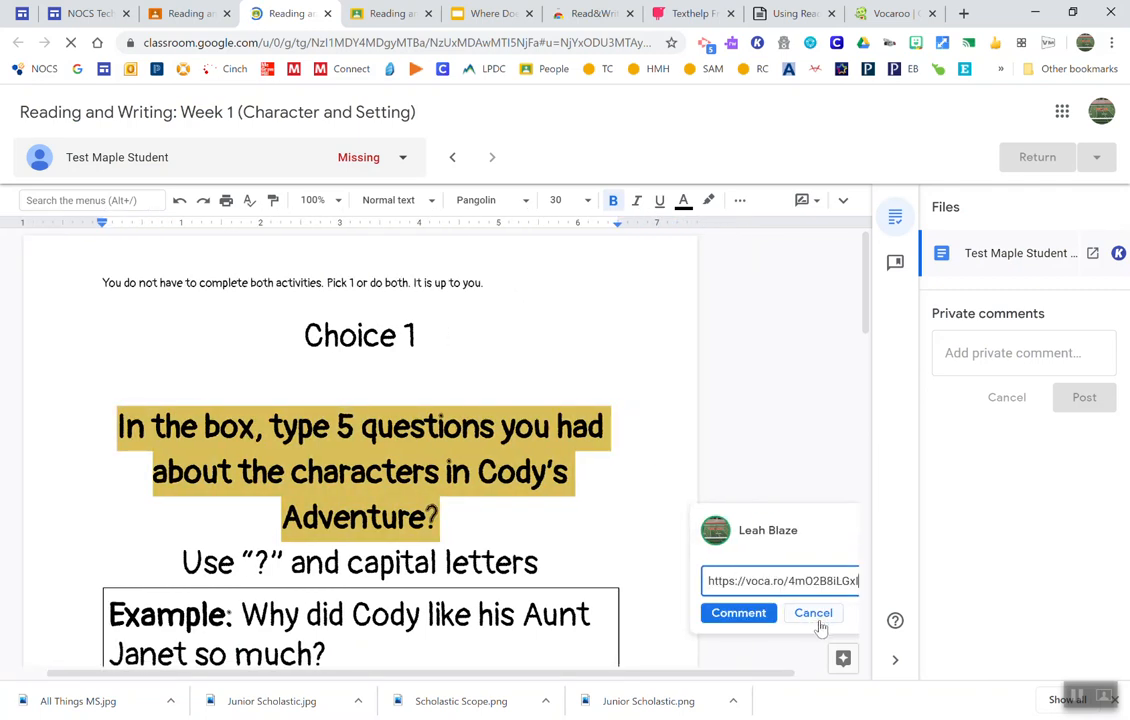
pyautogui.click(745, 613)
# Step: Post the copied Vocaroo link as a private comment to the student
pyautogui.click(989, 354)
pyautogui.hotkey('ctrl', 'v')
pyautogui.click(1016, 355)
pyautogui.hotkey('ctrl', 'v')
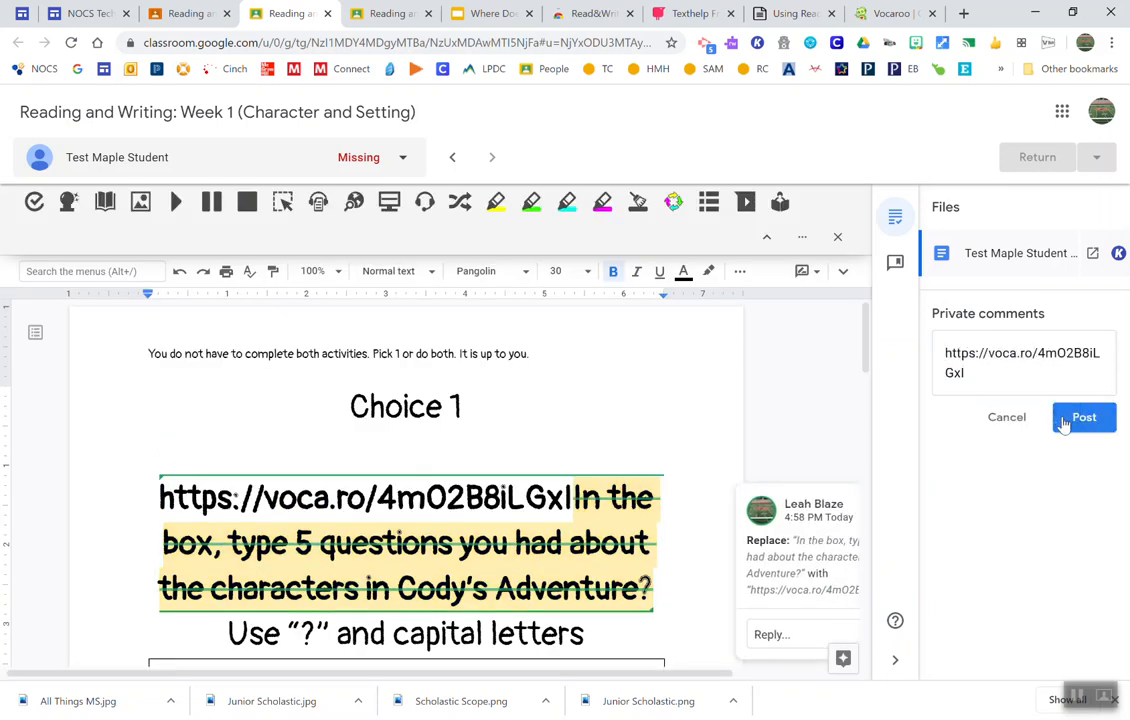
pyautogui.click(1062, 422)
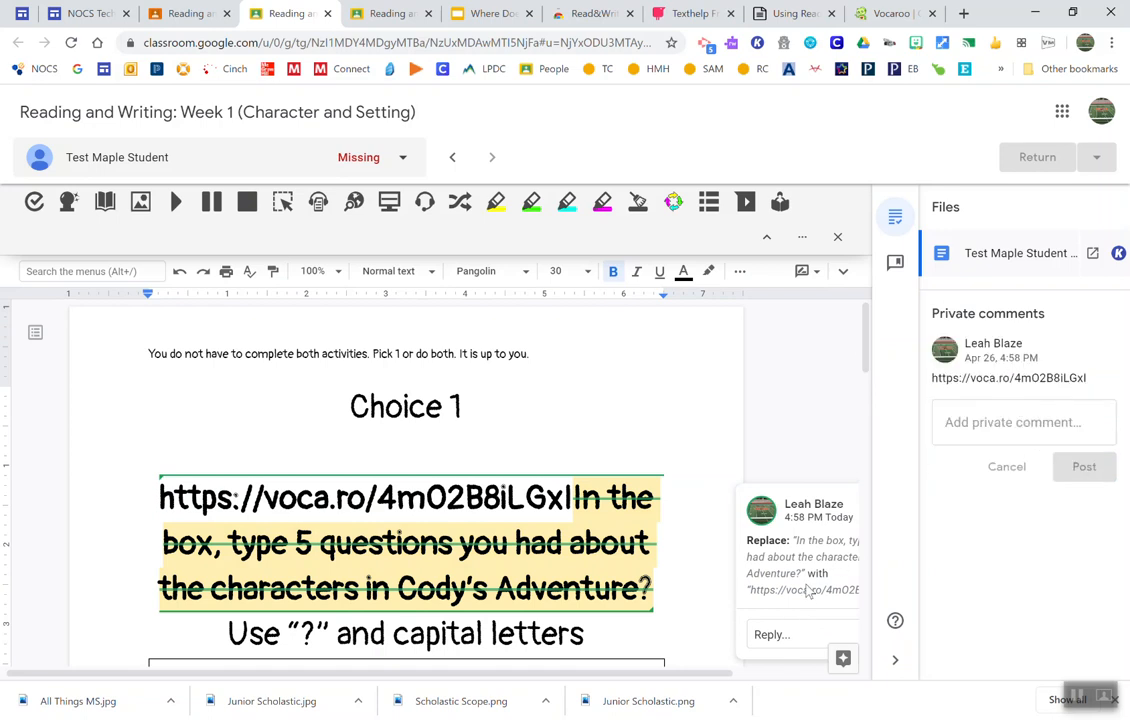
# Step: Add a comment containing the Vocaroo link at the end of the Choice 1 heading
pyautogui.doubleClick(790, 429)
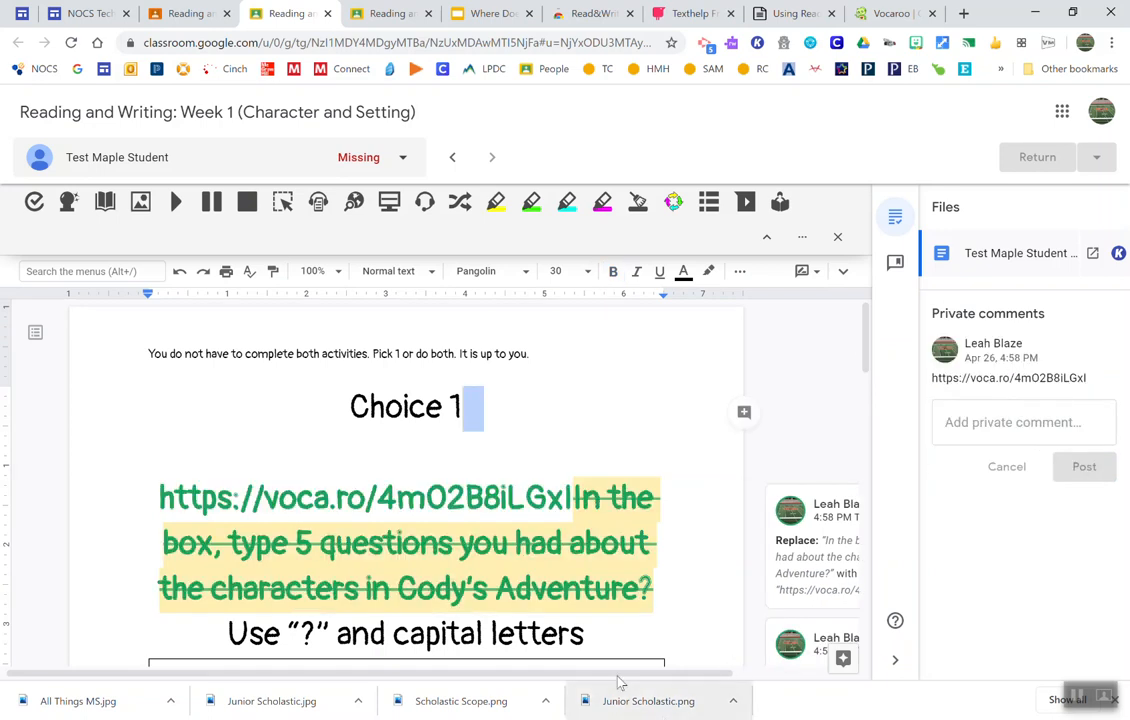
pyautogui.click(744, 414)
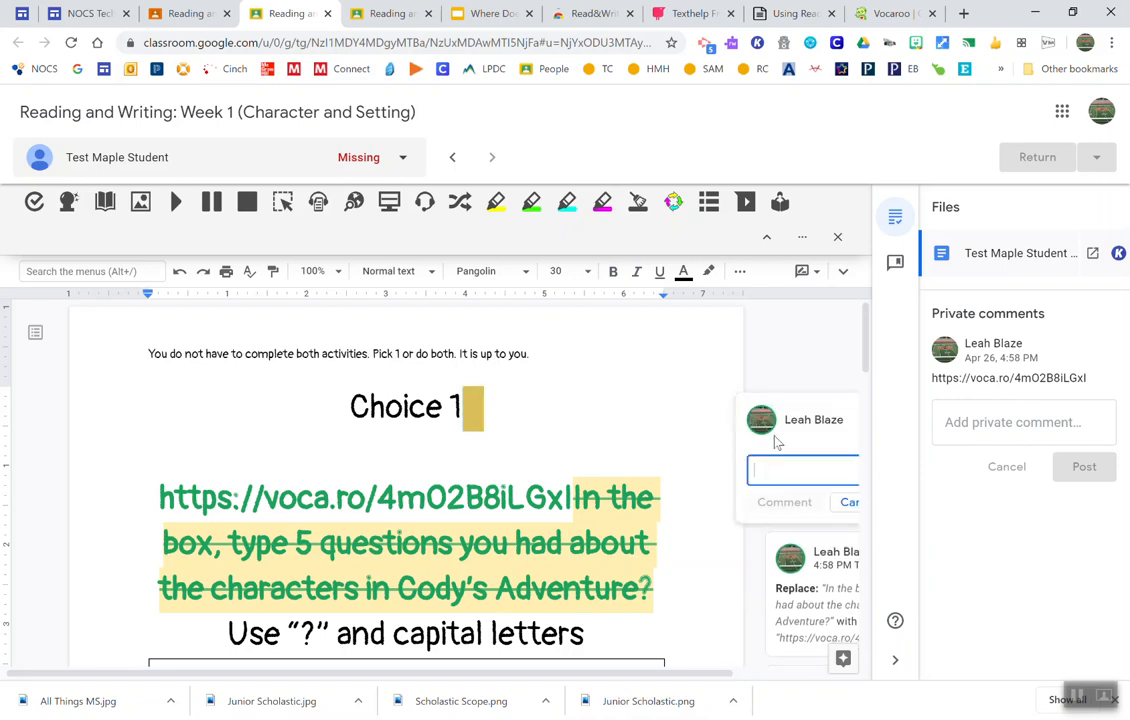
pyautogui.hotkey('ctrl', 'v')
pyautogui.click(726, 502)
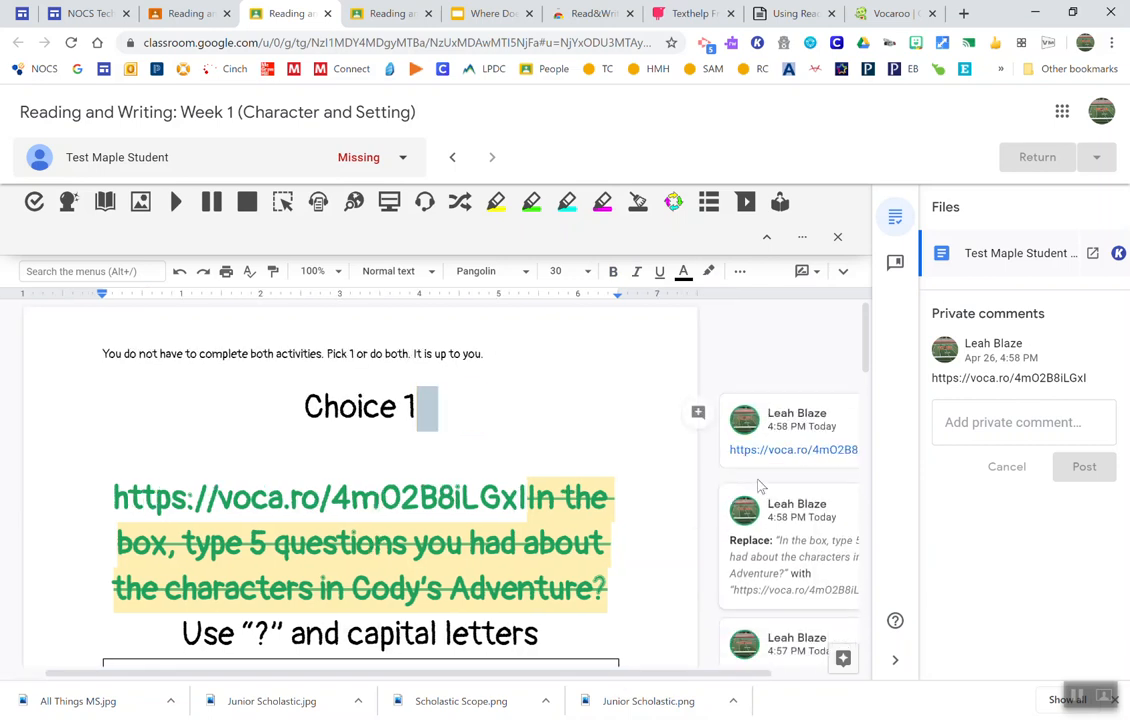
# Step: Open the Vocaroo link from the Choice 1 comment, play part of the recording, pause it and close the page
pyautogui.click(771, 451)
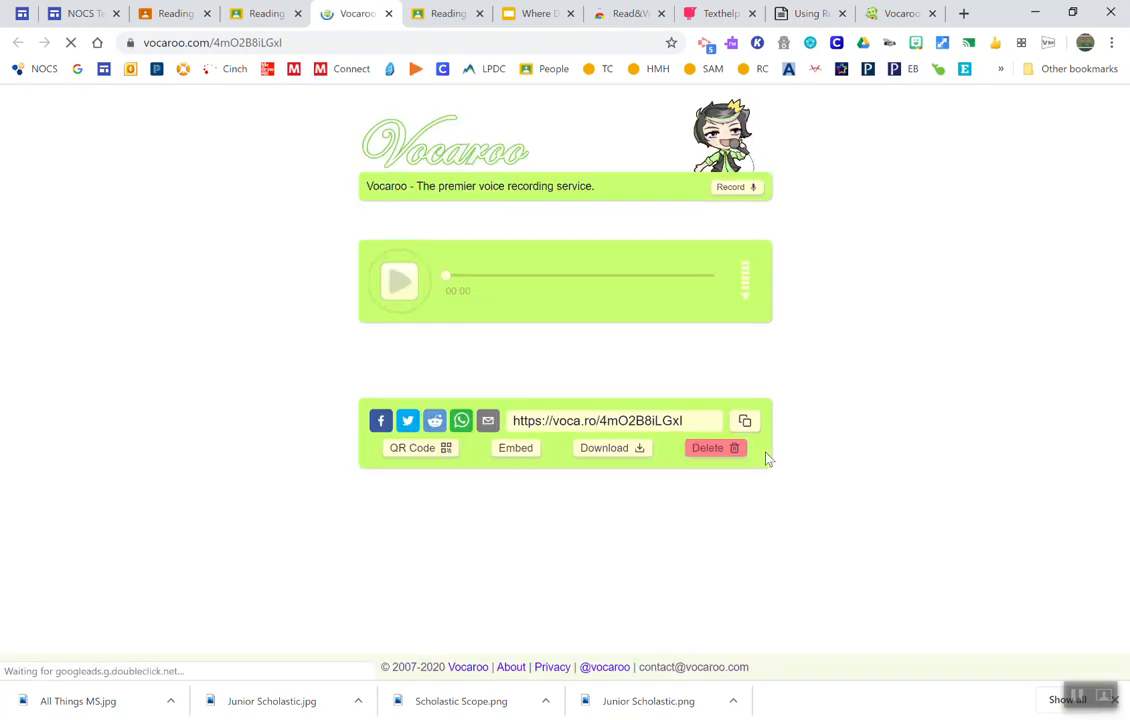
pyautogui.click(396, 281)
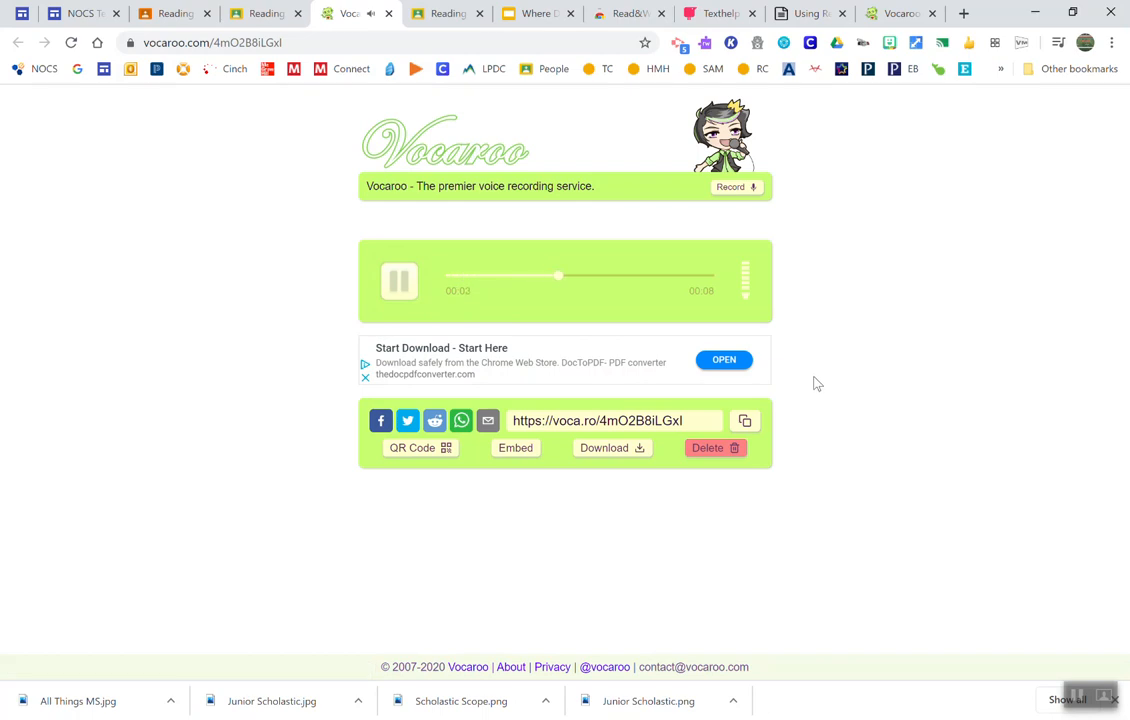
pyautogui.click(400, 281)
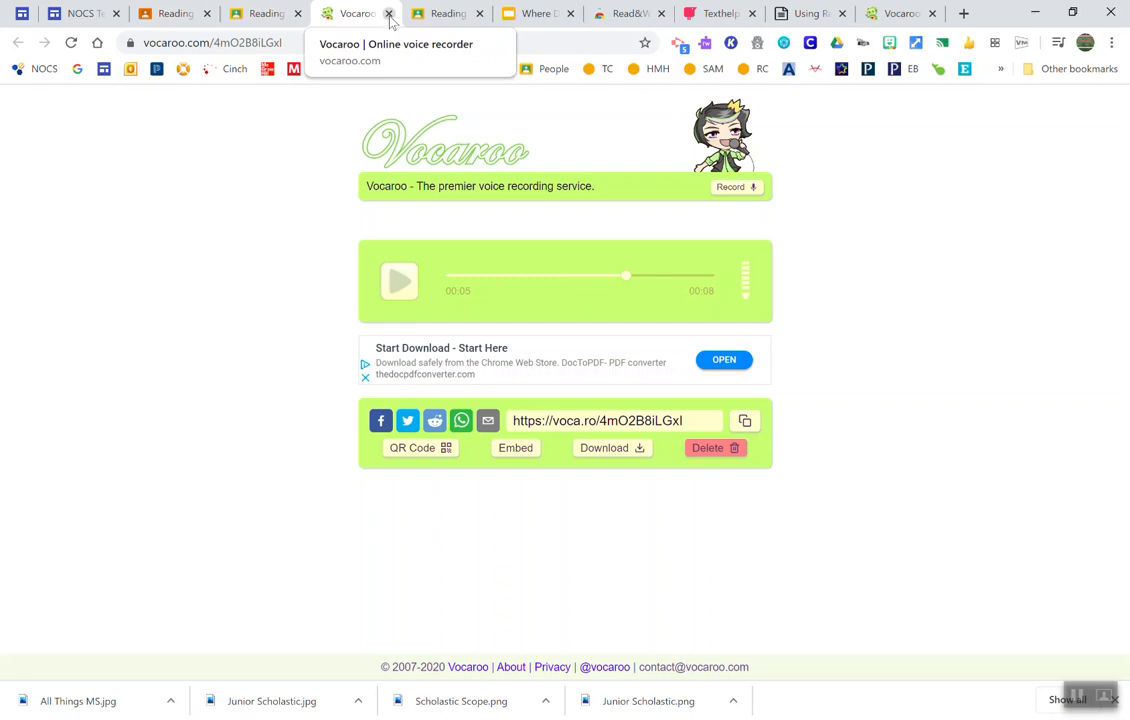
pyautogui.click(391, 15)
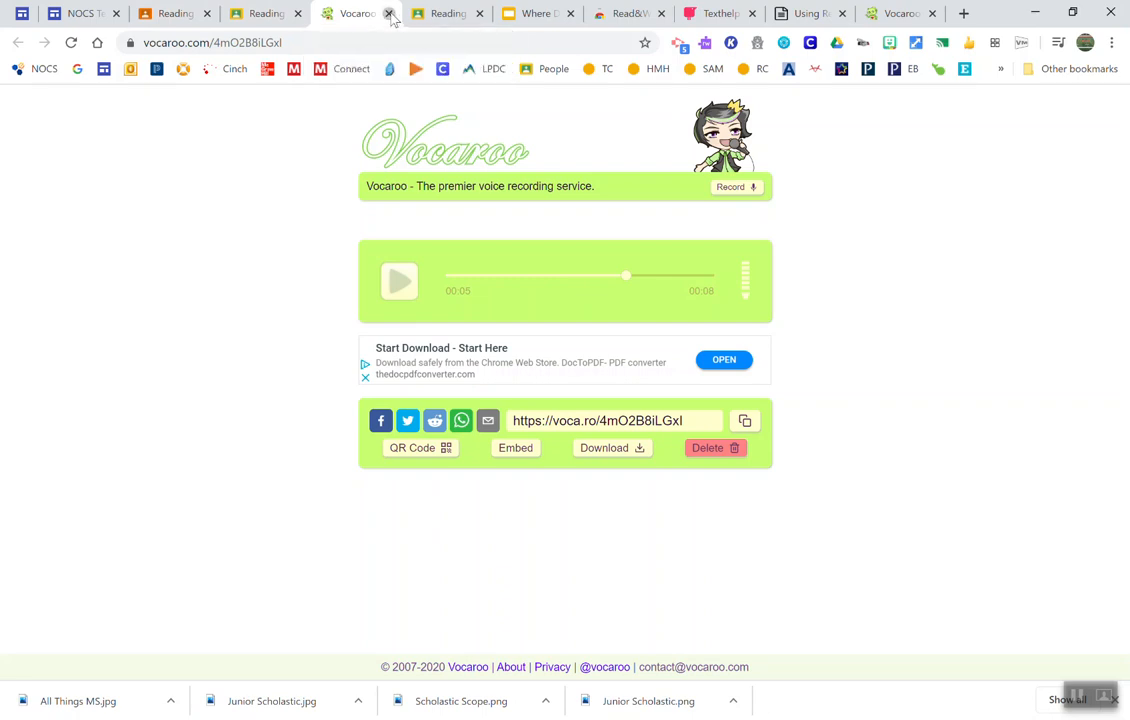